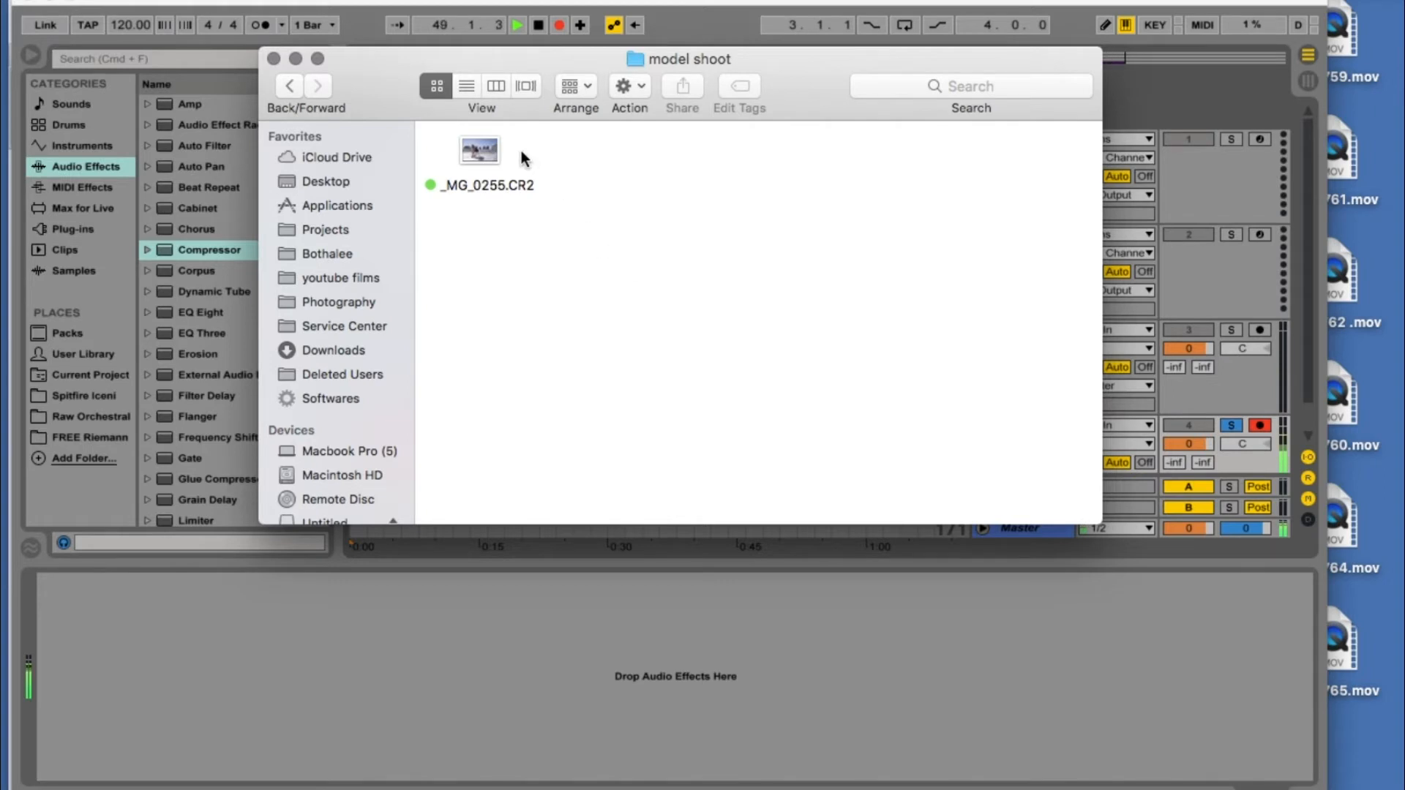
- Open _MG_0255.CR2 with Adobe Photoshop Lightroom 5 by choosing it from the full application list
right_click(486, 149)
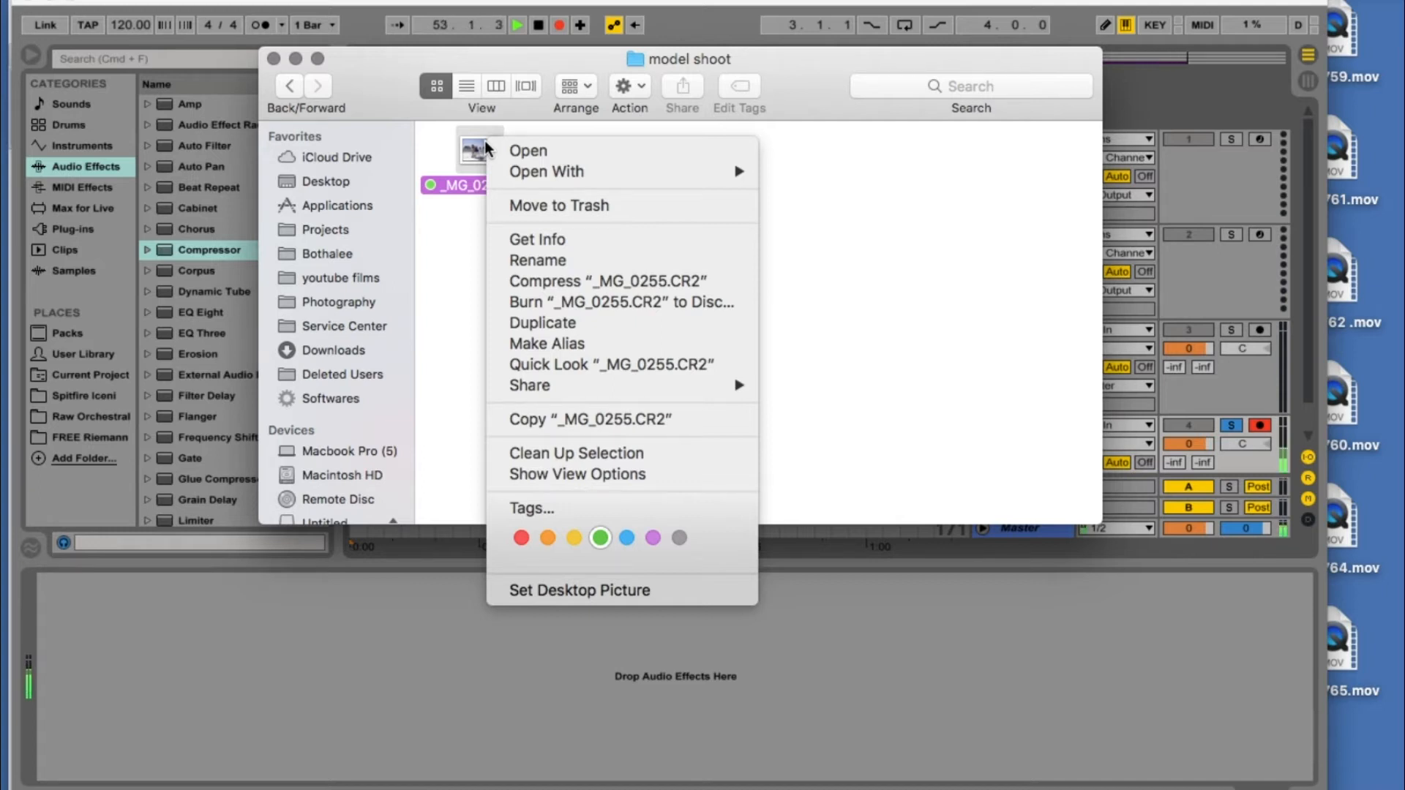
mouse_move(594, 170)
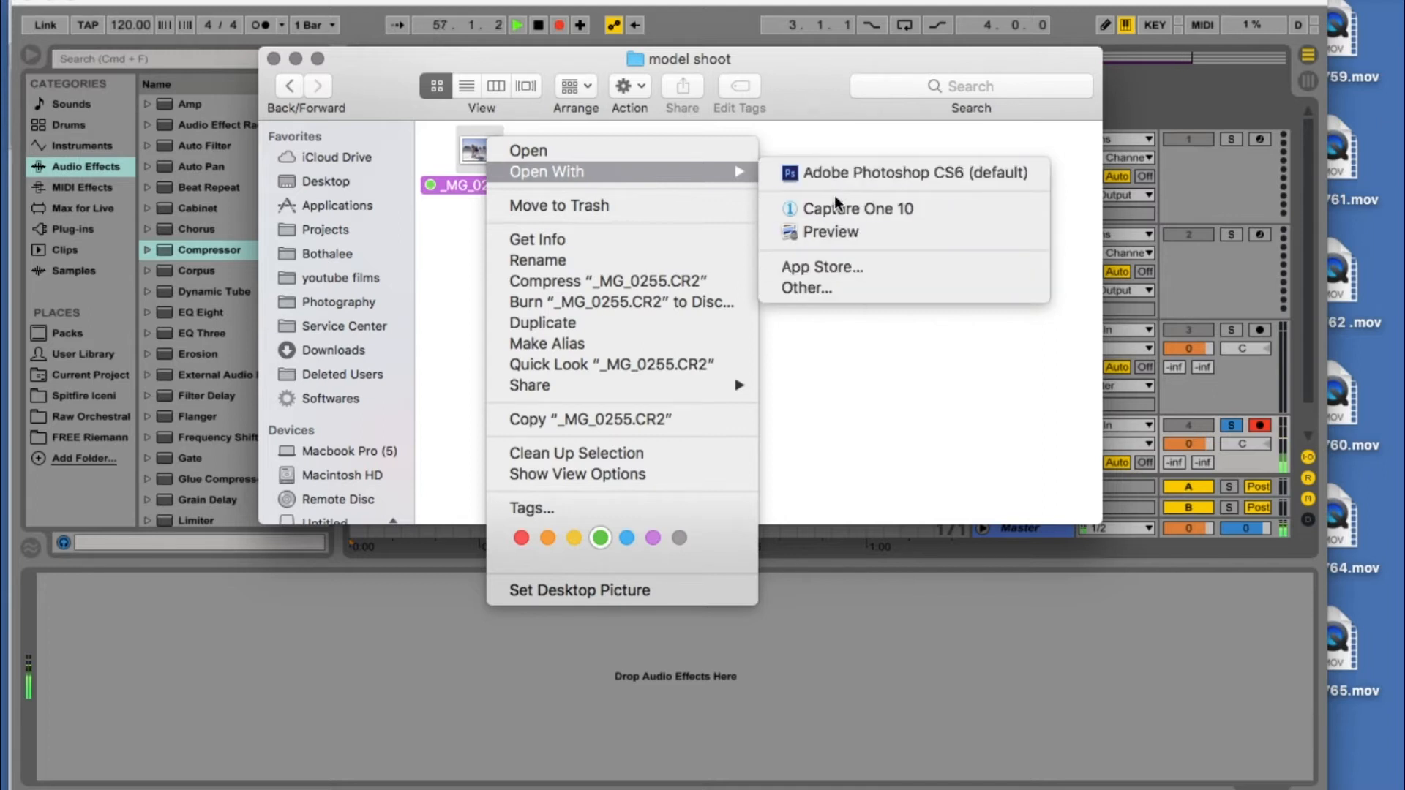
click(829, 288)
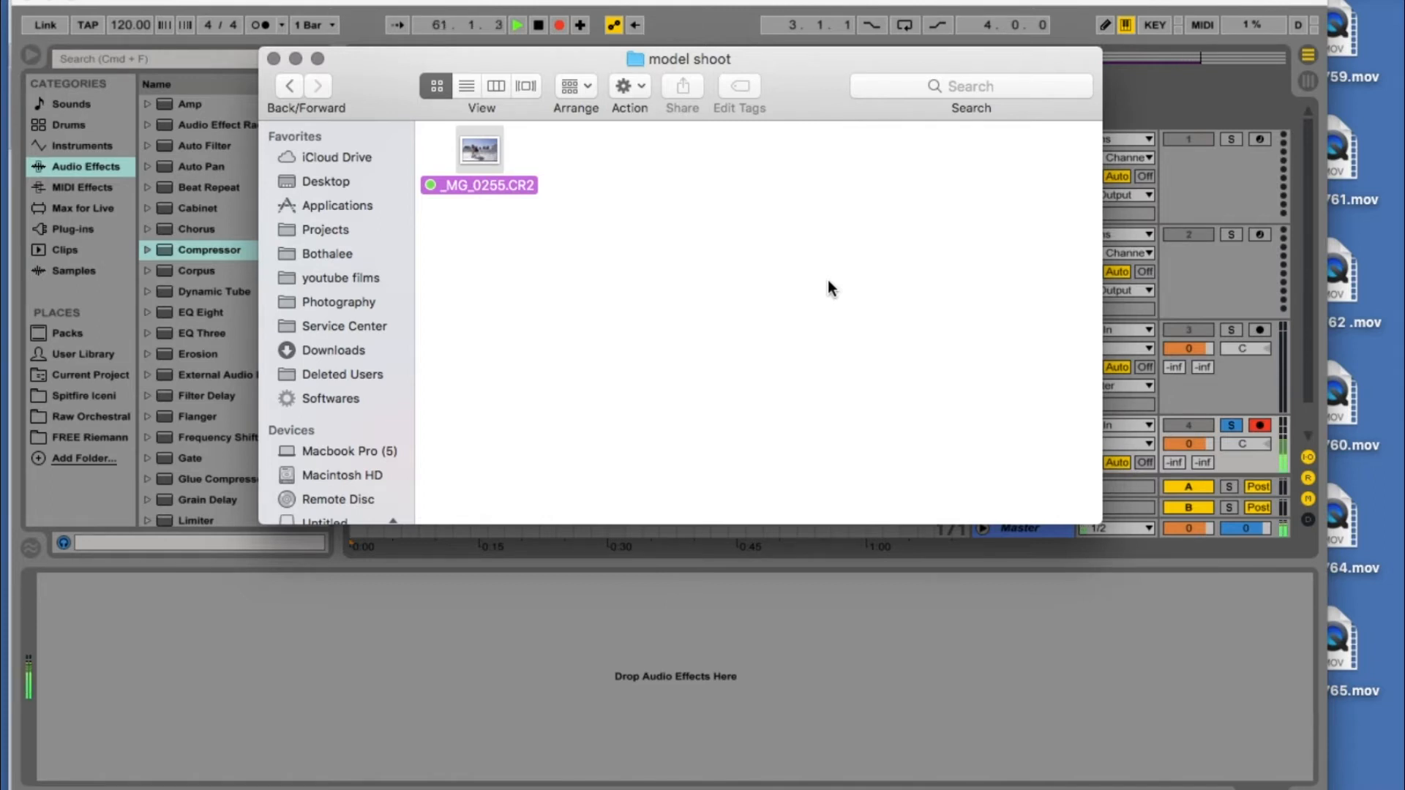
scroll(828, 281, down, 10)
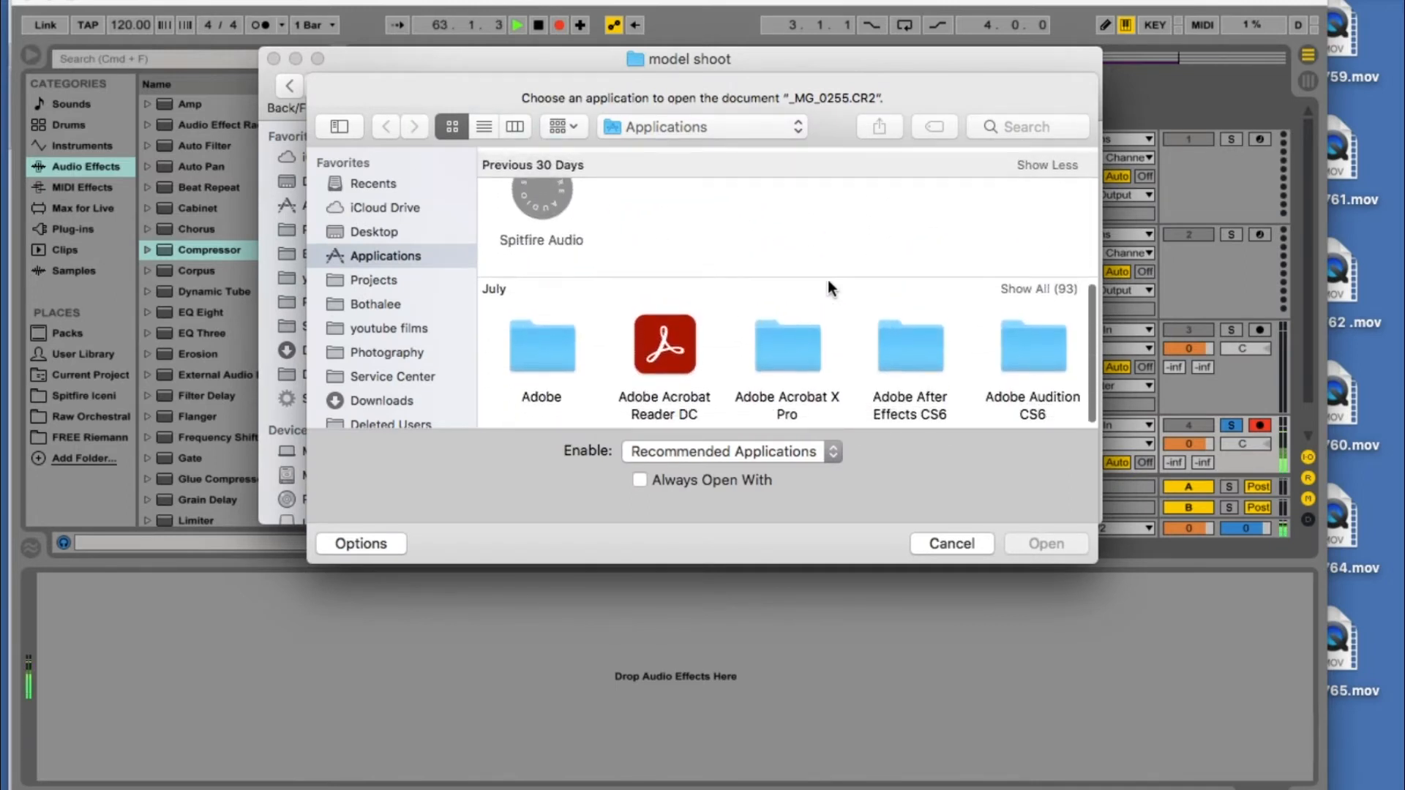
scroll(829, 286, up, 8)
scroll(829, 287, down, 8)
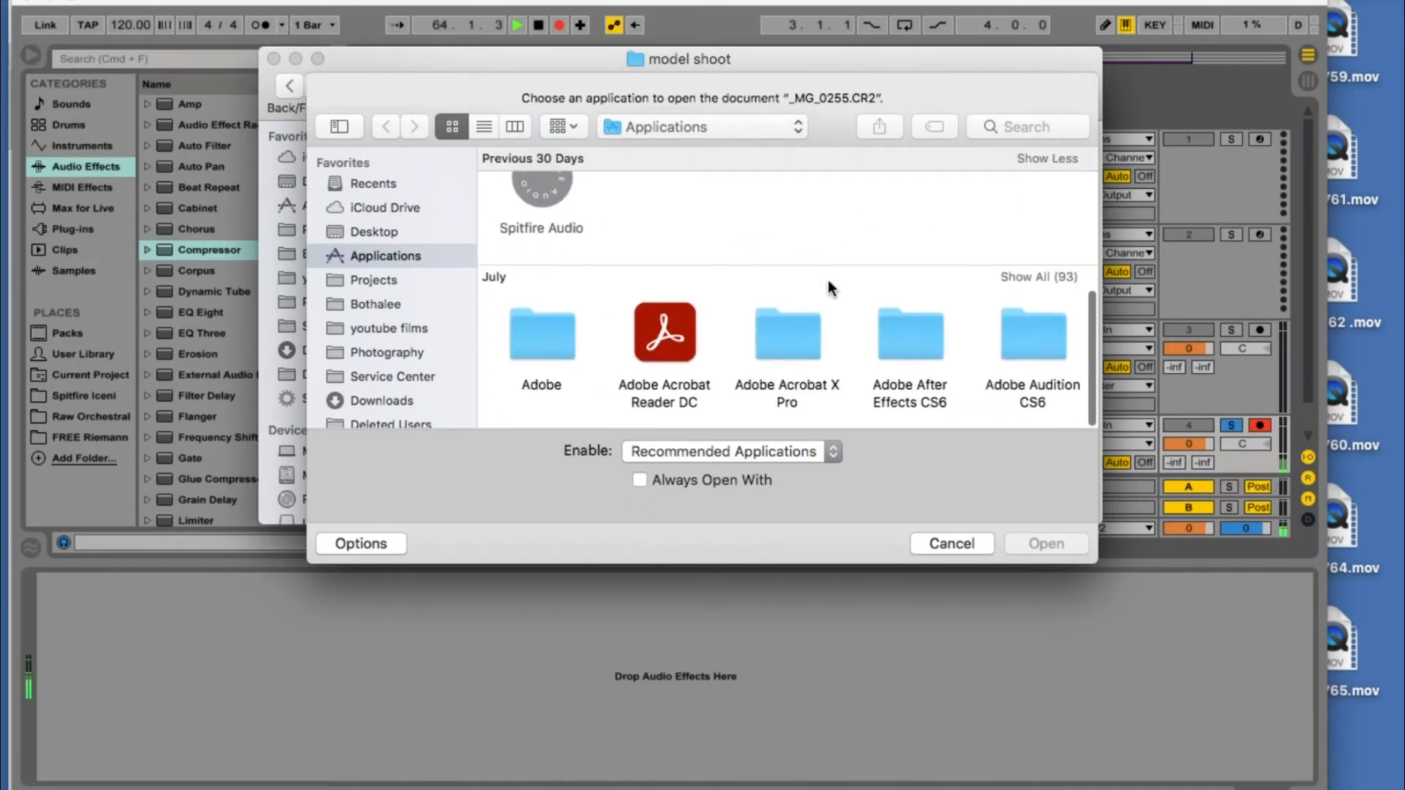
scroll(829, 286, up, 5)
scroll(931, 336, down, 5)
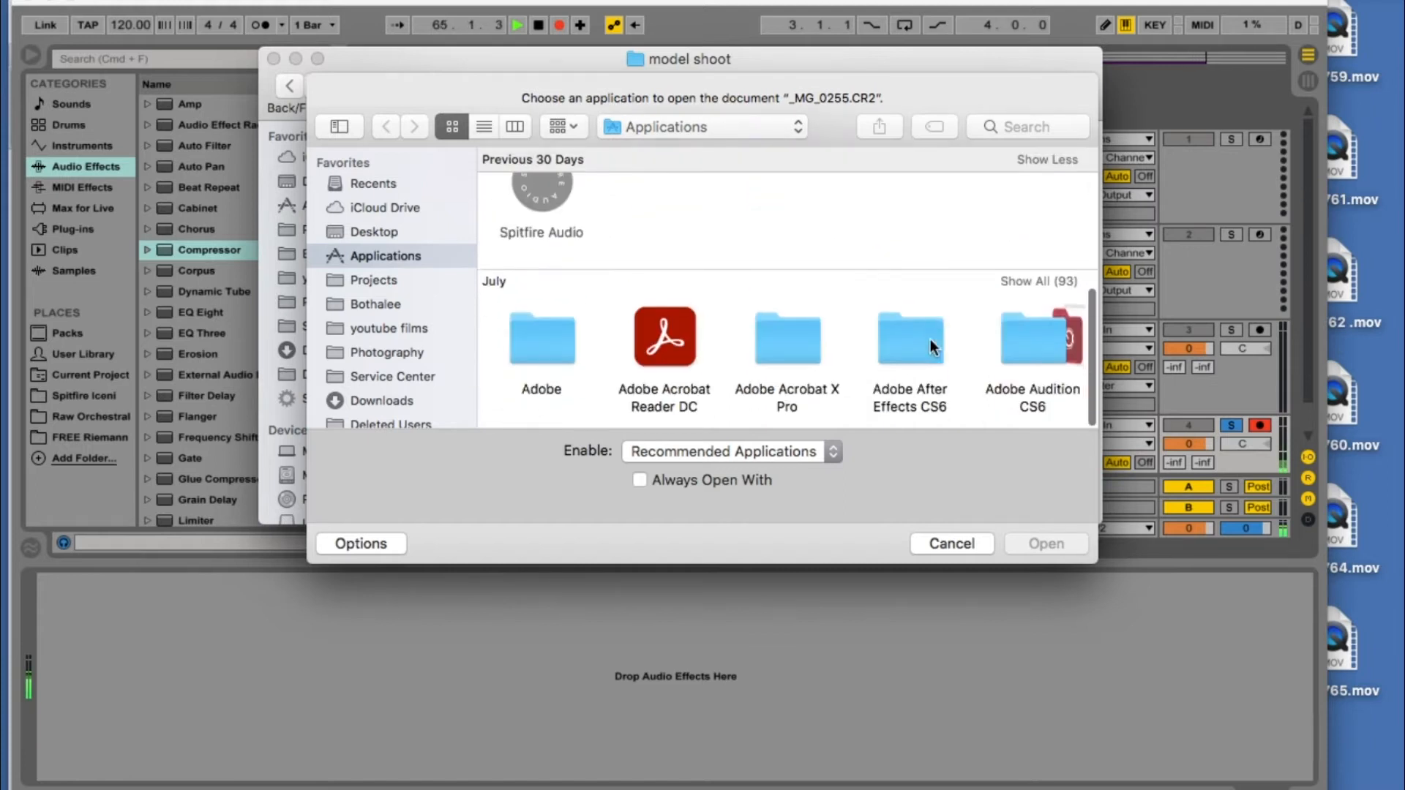
click(1052, 284)
scroll(979, 301, down, 8)
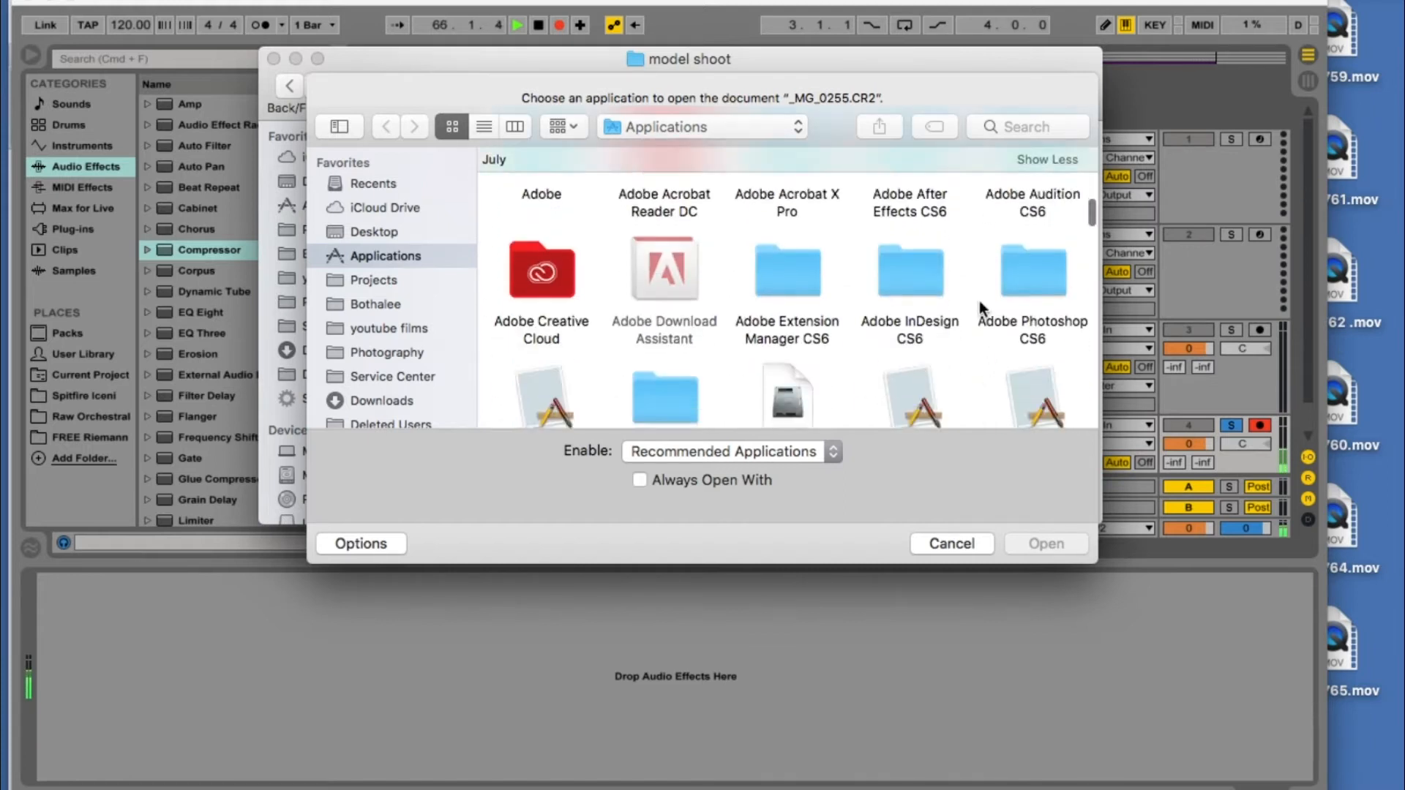
scroll(983, 309, up, 2)
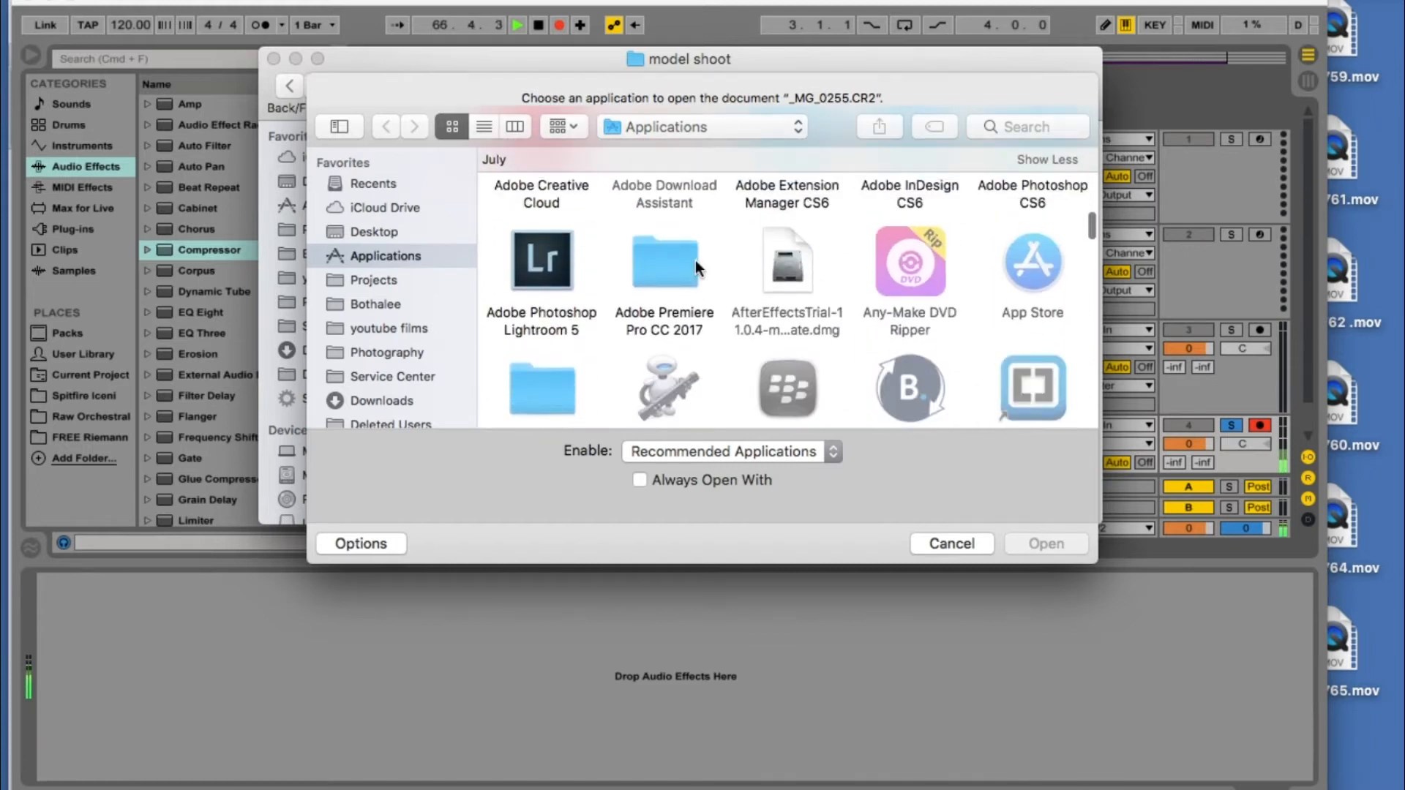
click(561, 246)
click(1054, 543)
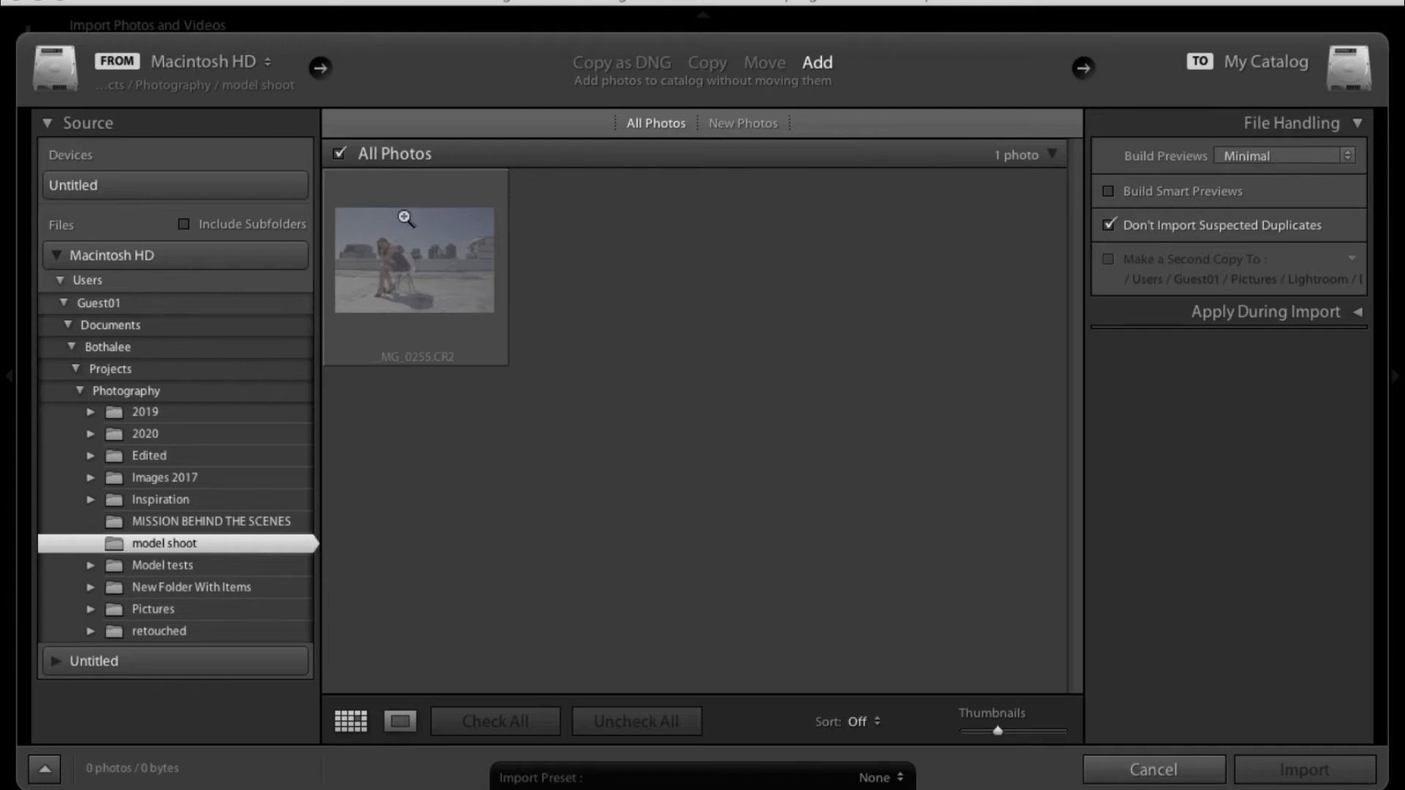
- Turn off Don't Import Suspected Duplicates and import the photo into the catalog
mouse_move(411, 216)
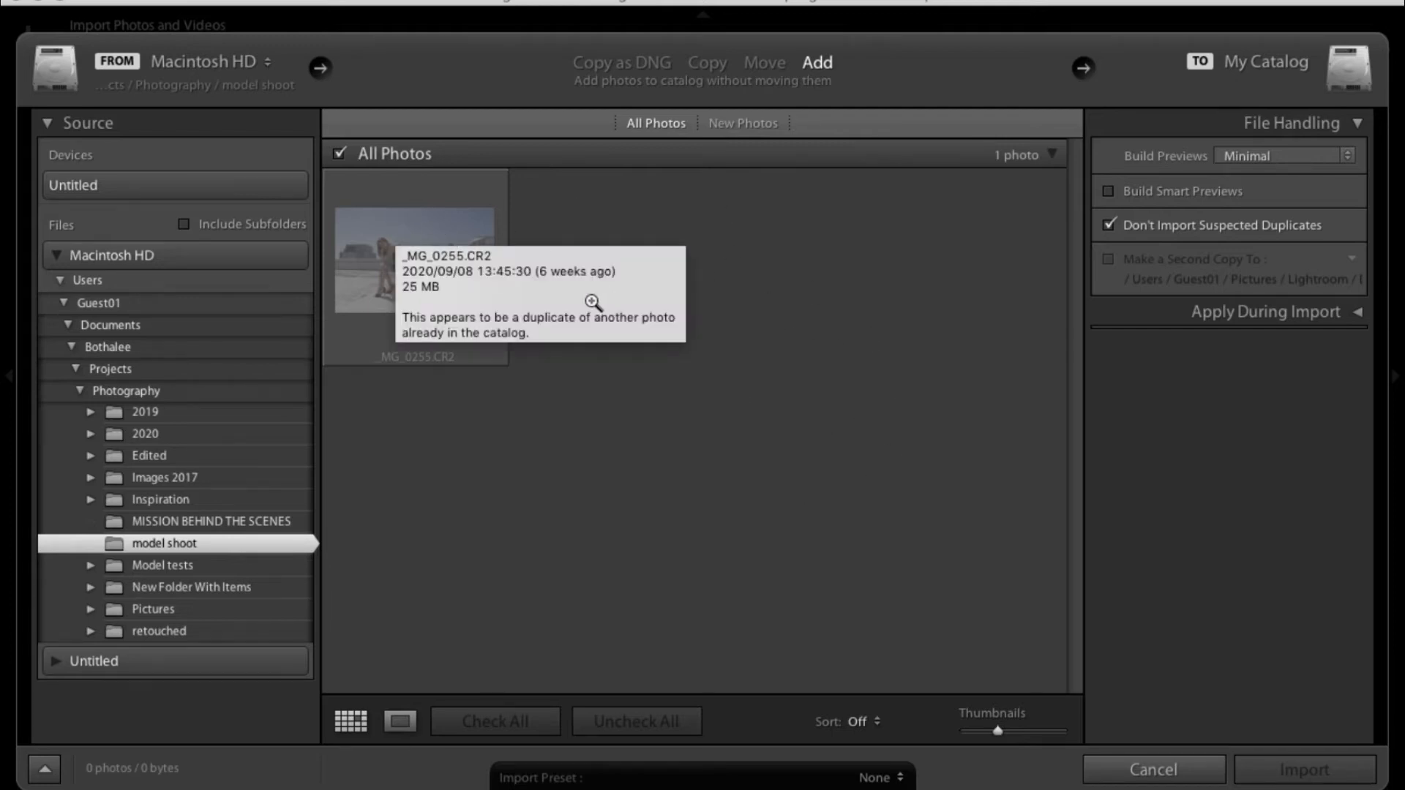
click(1126, 228)
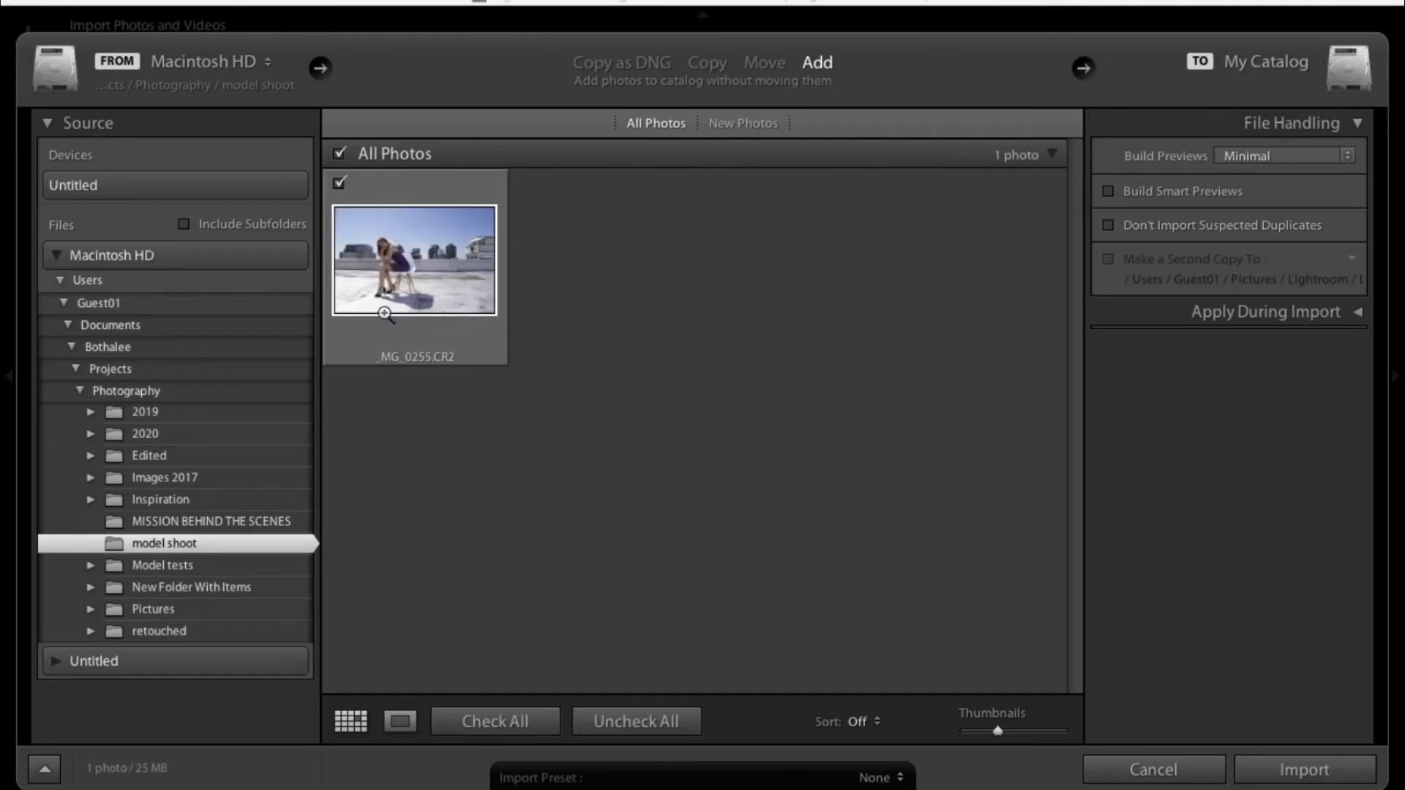
mouse_move(459, 275)
click(1300, 770)
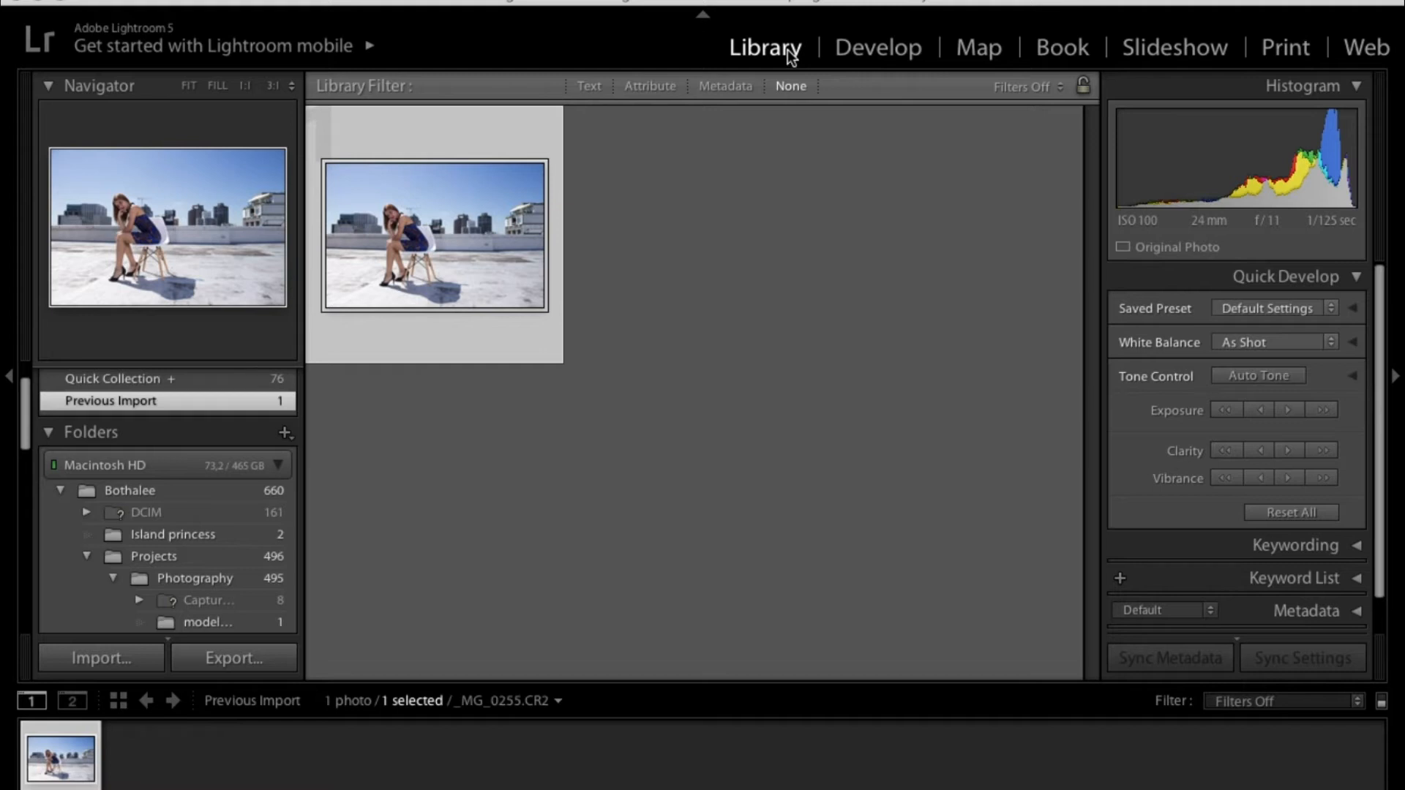
- Switch to the Develop module to edit the imported photo
click(875, 46)
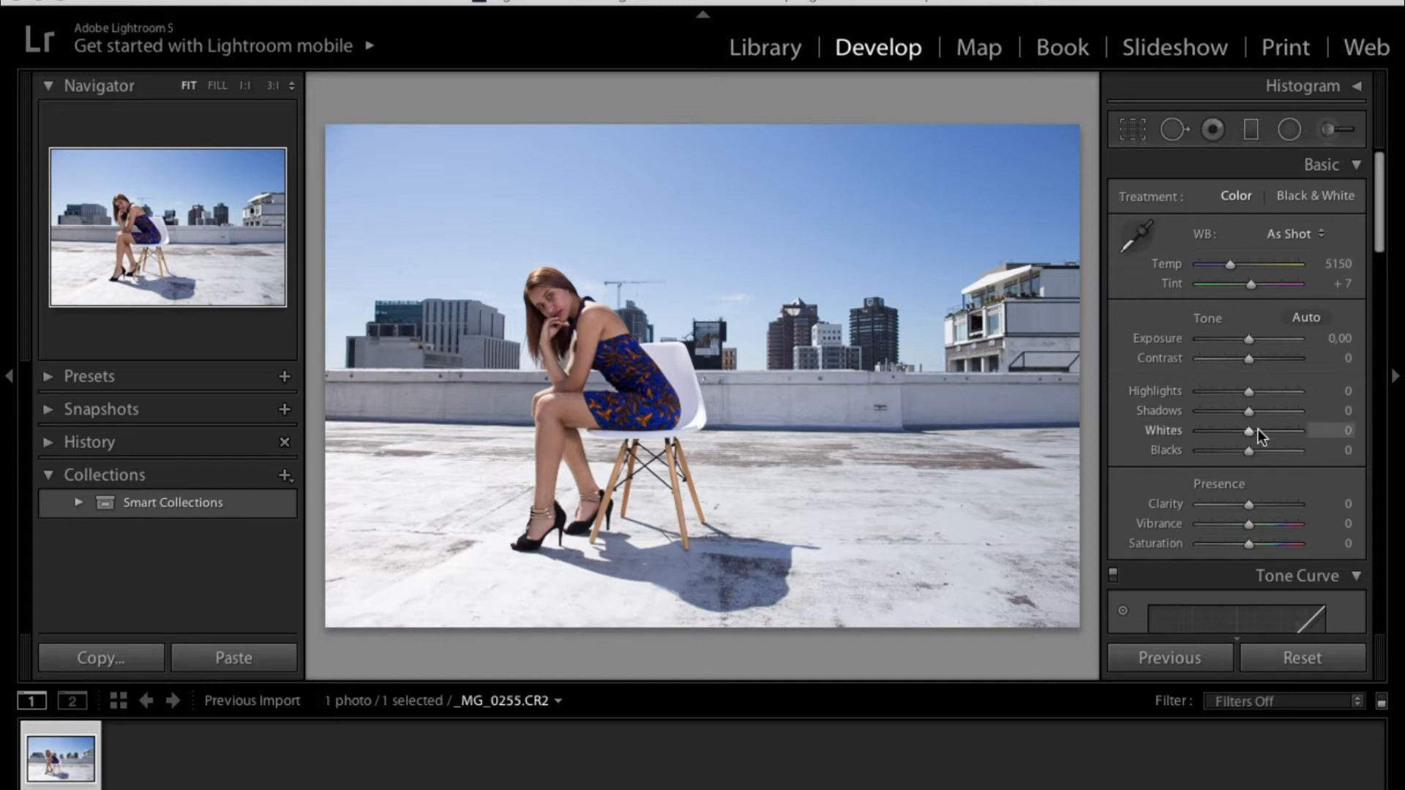
scroll(1211, 391, down, 1)
scroll(1212, 391, down, 1)
scroll(1211, 391, up, 2)
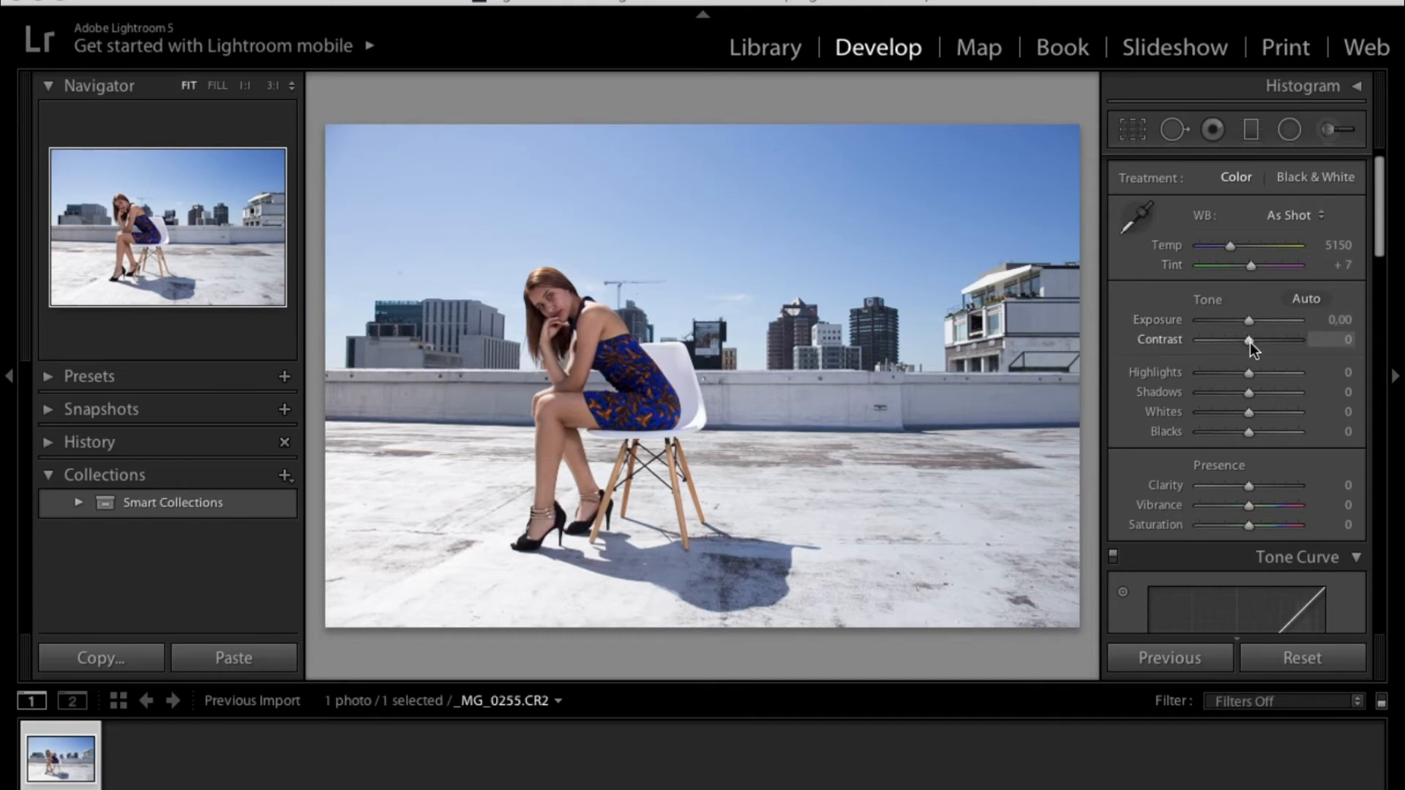
- Raise Contrast to +35 and set Shadows to +25 in the Basic panel
drag(1250, 341, 1267, 341)
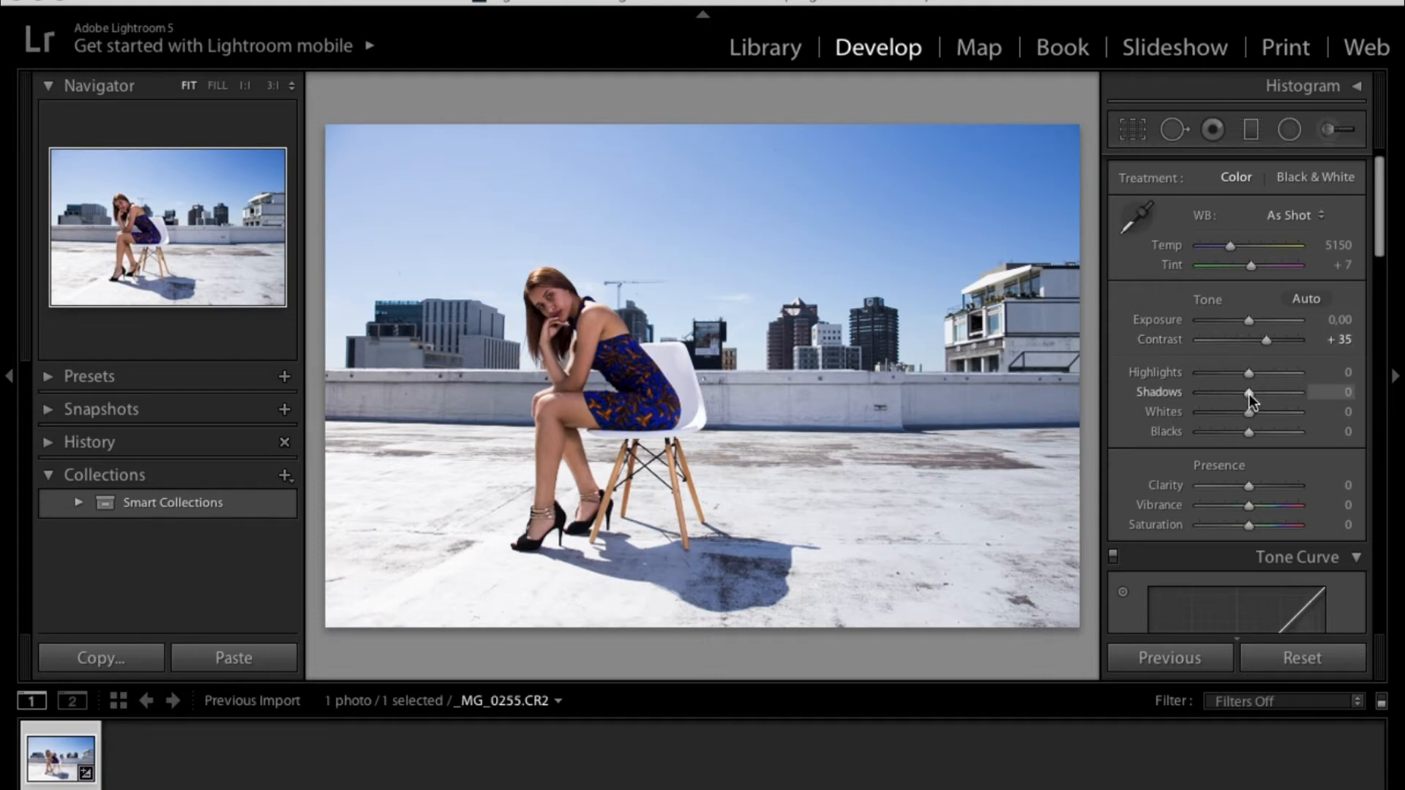
drag(1249, 394, 1254, 396)
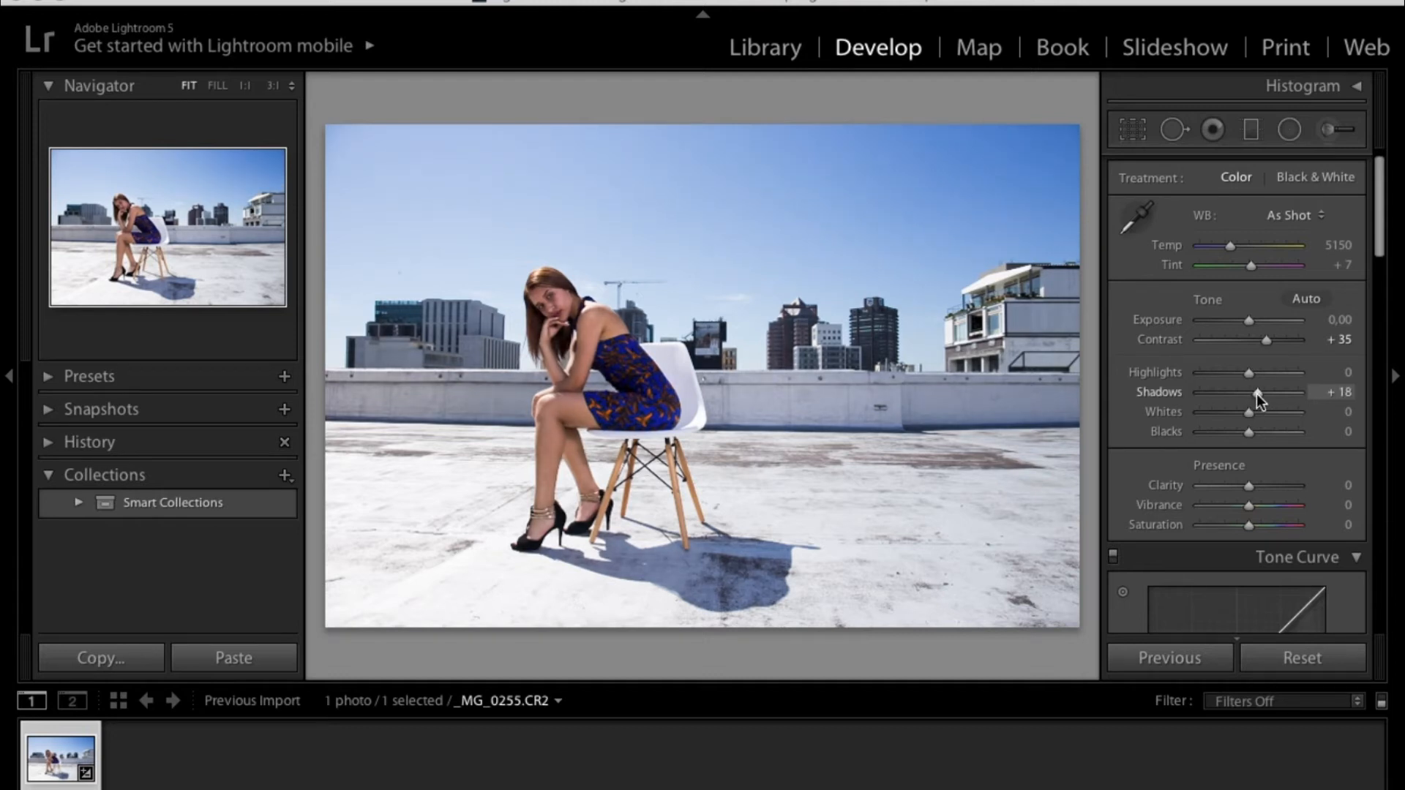
drag(1258, 394, 1258, 393)
drag(1261, 394, 1167, 403)
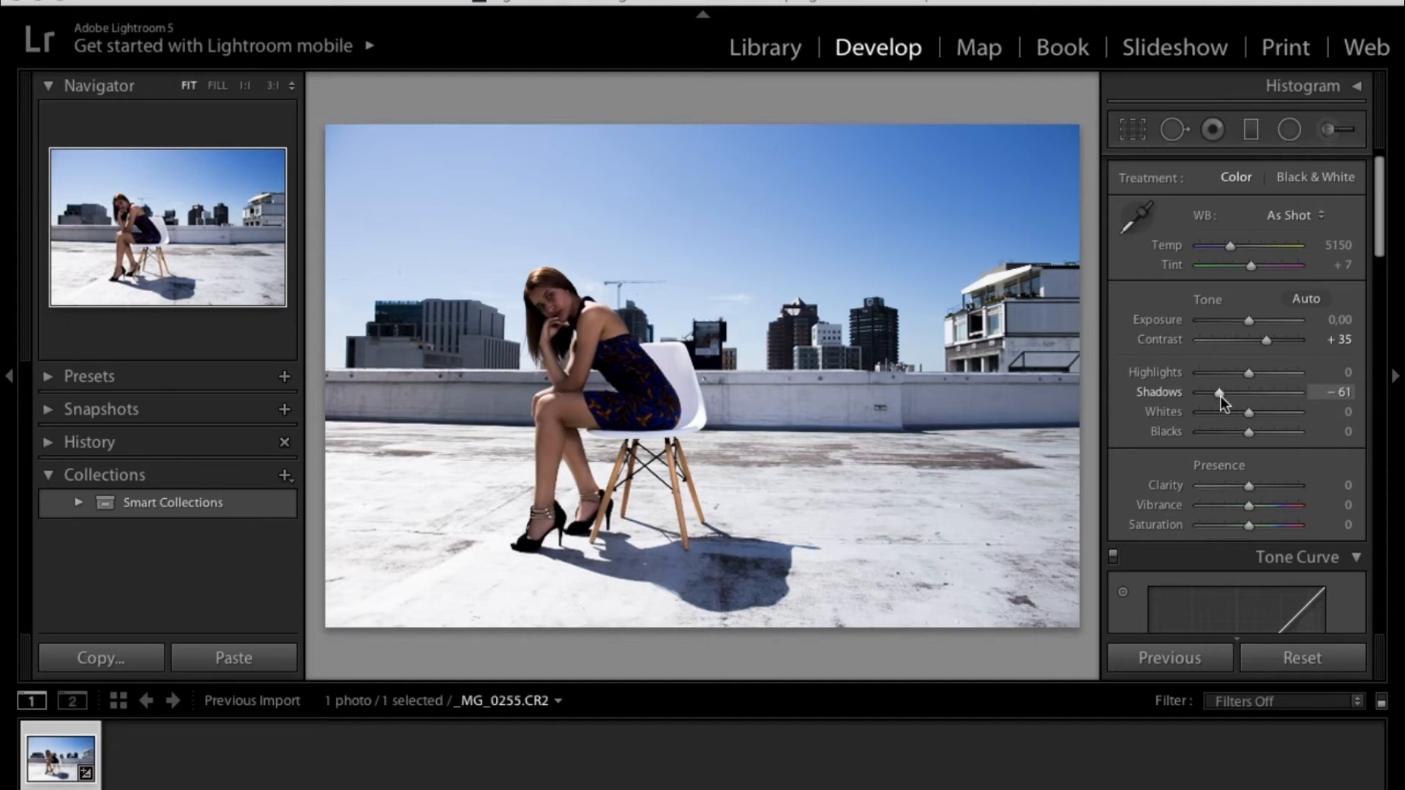
drag(1220, 402, 1262, 404)
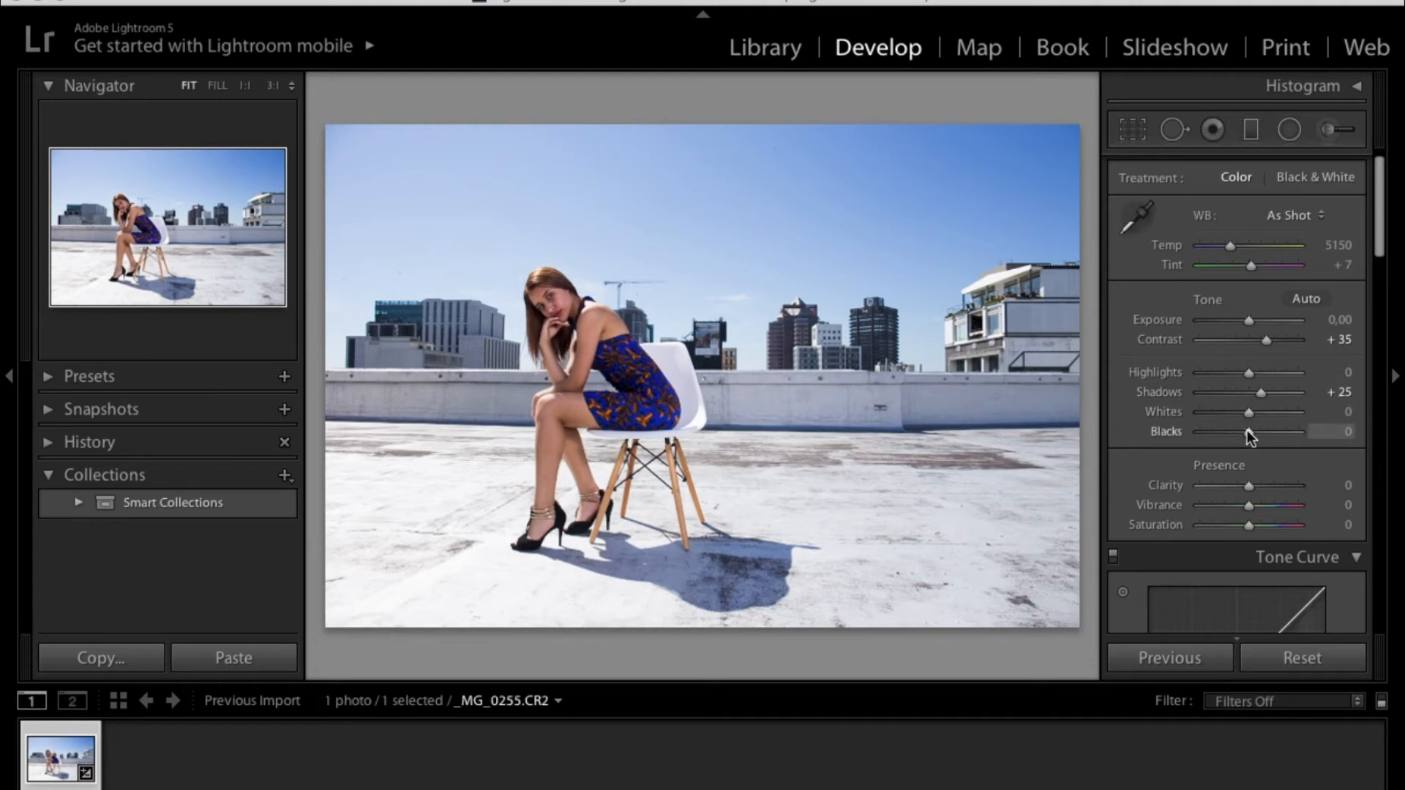
- Lower Blacks to −35, raise Contrast to +39 and set Exposure to +0.05
mouse_move(1247, 430)
mouse_down()
mouse_move(1177, 438)
mouse_move(1302, 436)
mouse_move(1229, 437)
mouse_up()
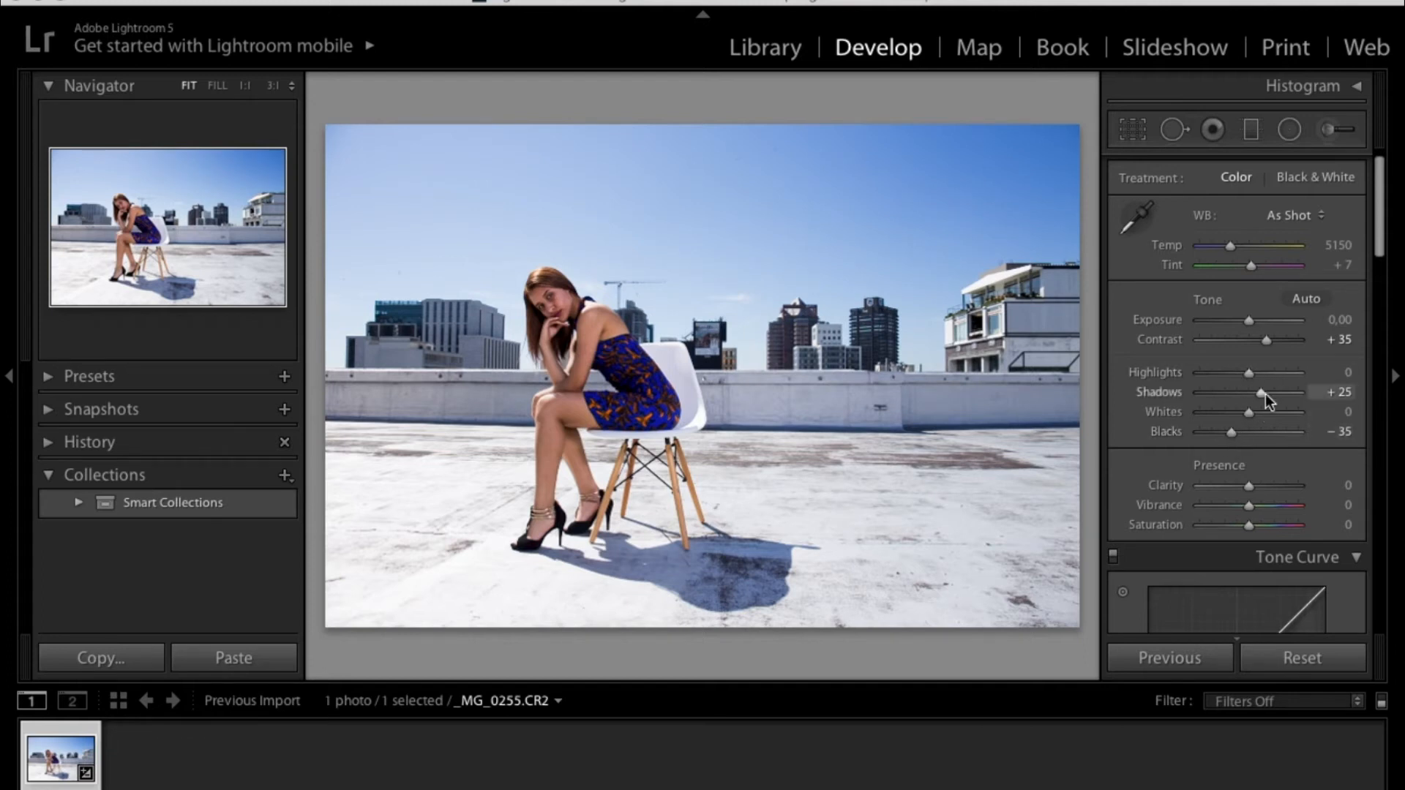
drag(1266, 340, 1271, 351)
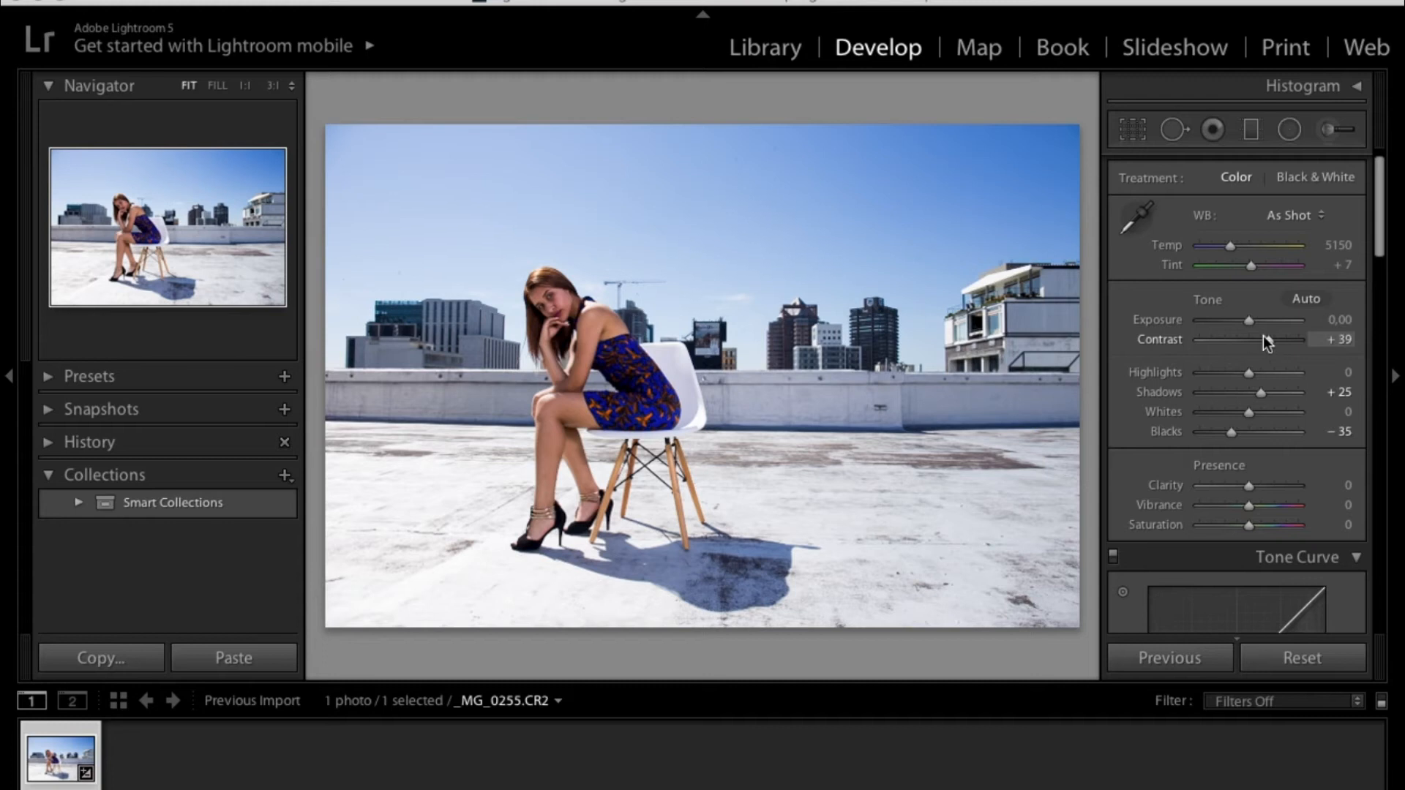
drag(1252, 323, 1254, 323)
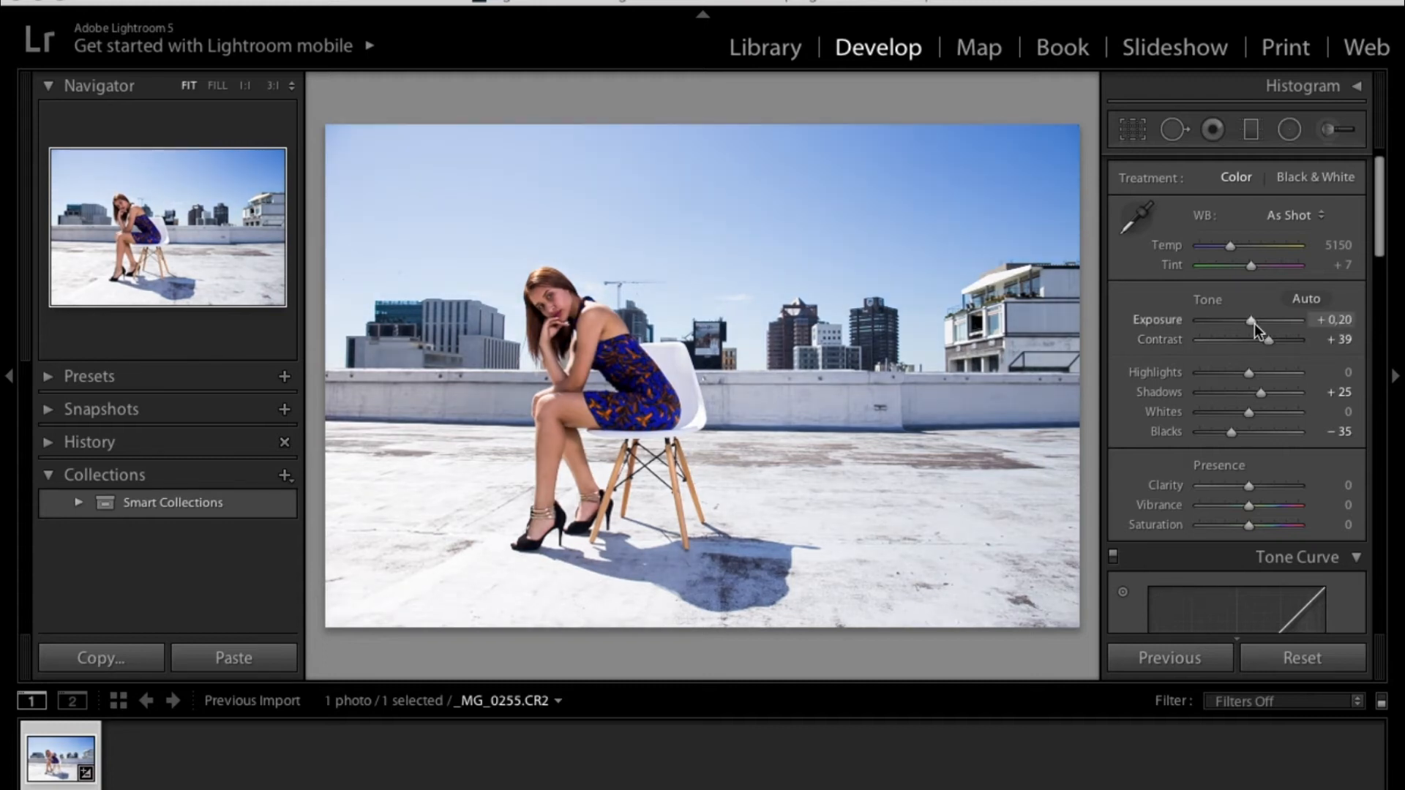
mouse_move(1254, 323)
mouse_down()
mouse_move(1232, 325)
mouse_move(1294, 320)
mouse_move(1231, 320)
mouse_move(1253, 322)
mouse_up()
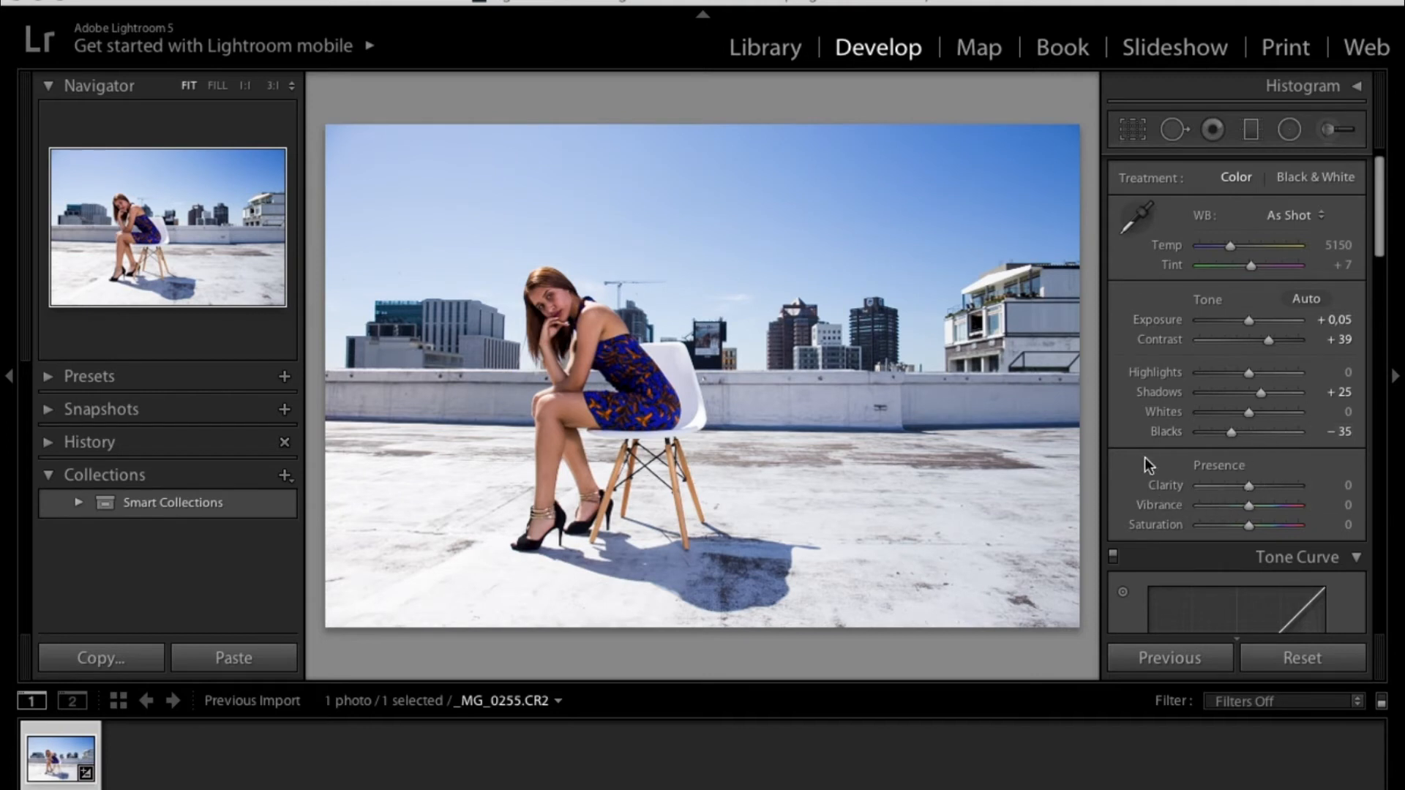
- Set Saturation to +6 and Vibrance to +23 in the Presence section
scroll(1143, 441, down, 2)
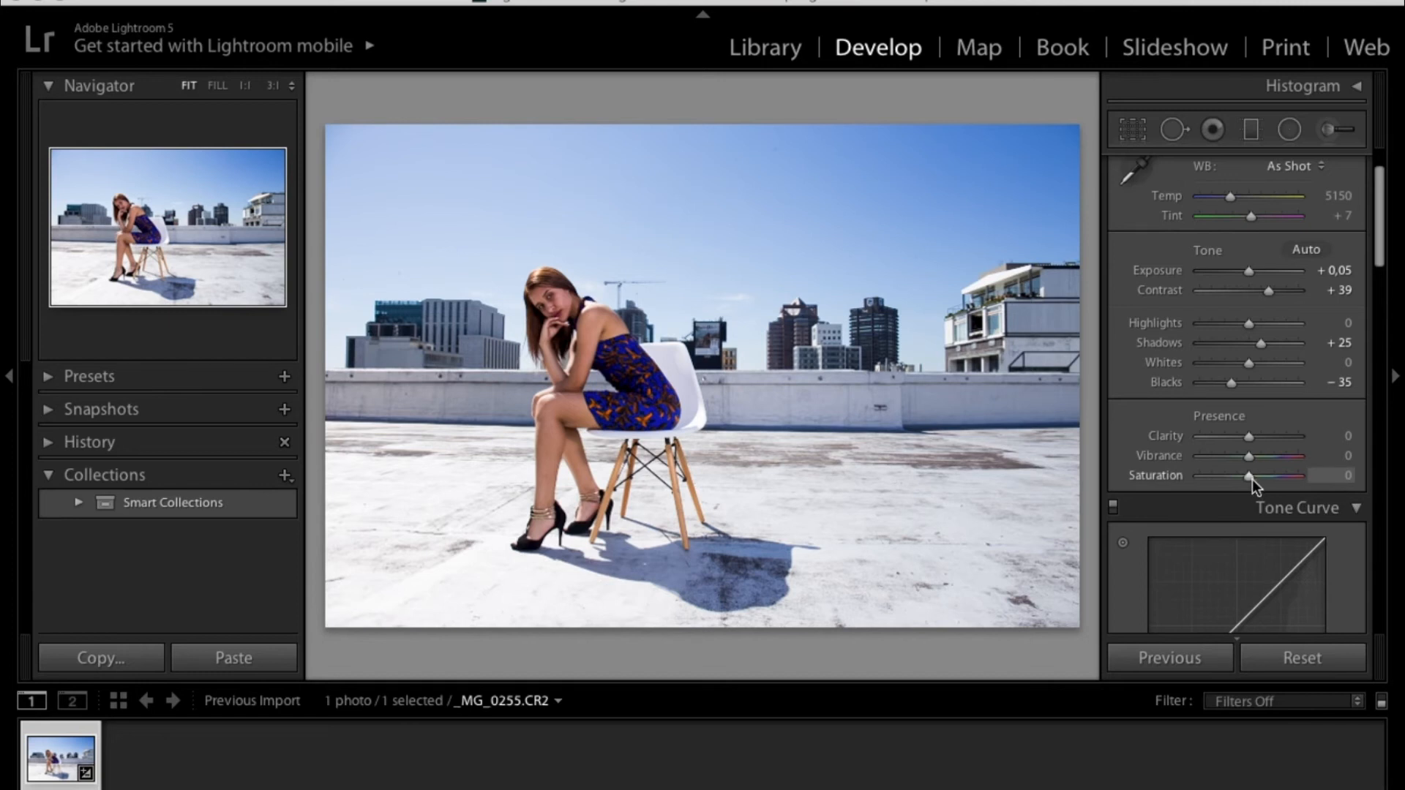
drag(1252, 480, 1254, 477)
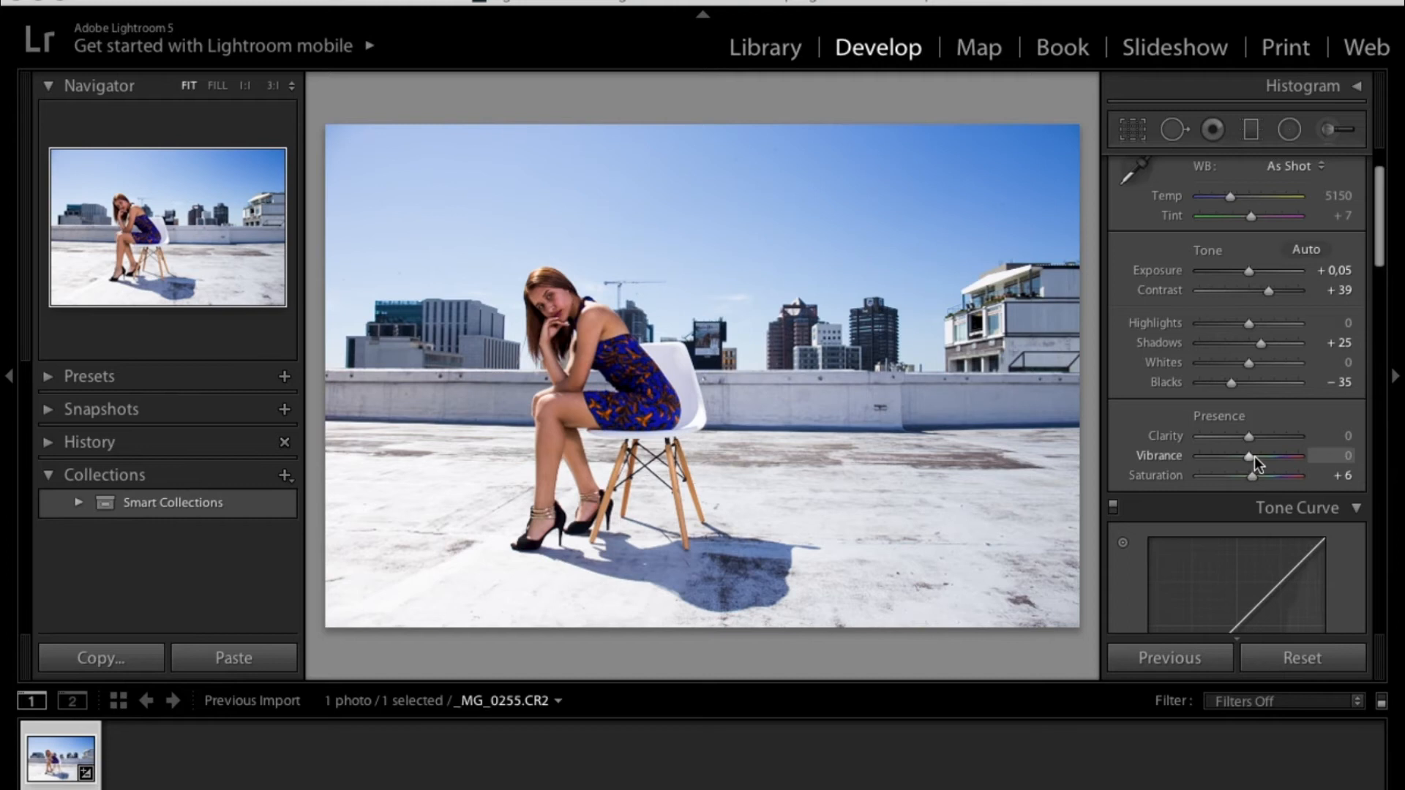
drag(1253, 460, 1263, 459)
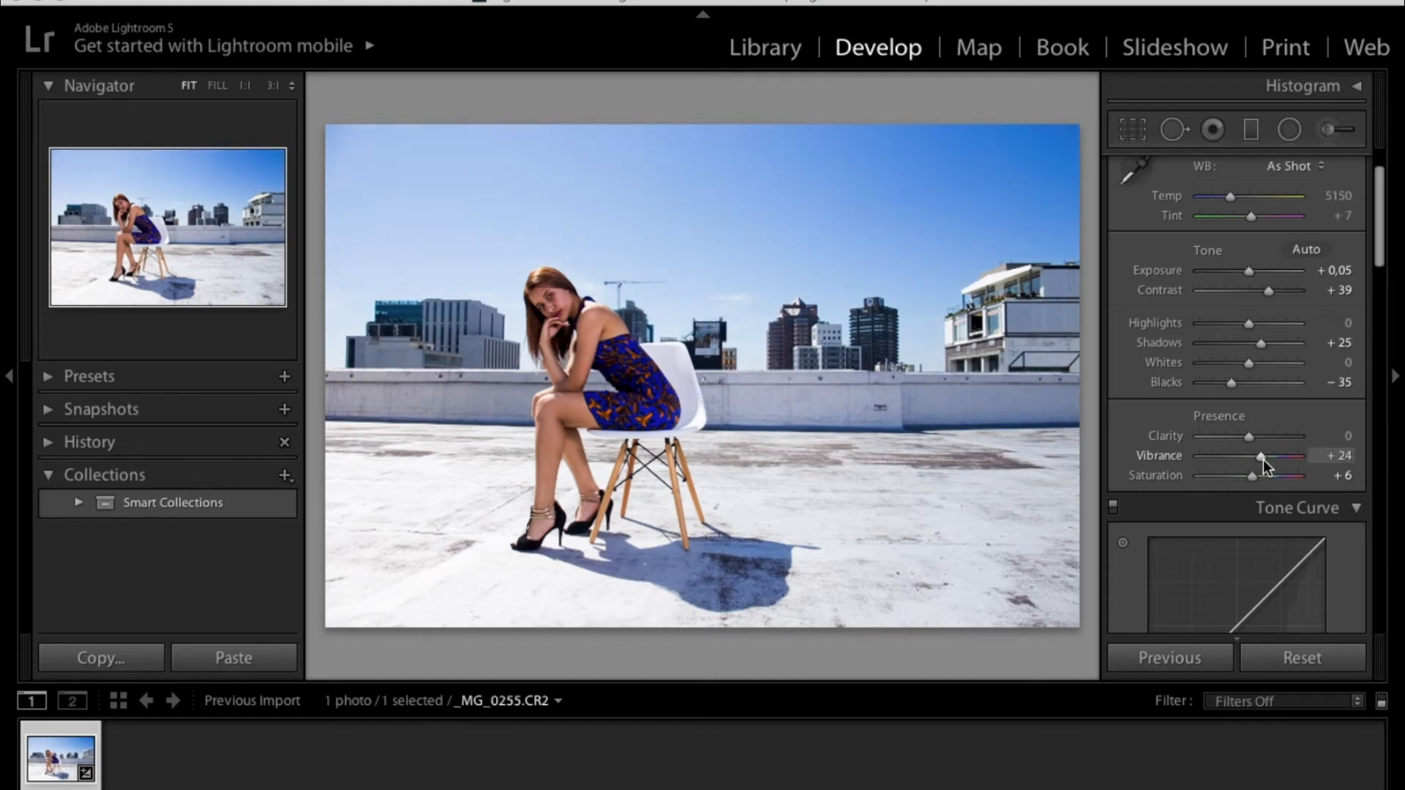
drag(1264, 460, 1262, 460)
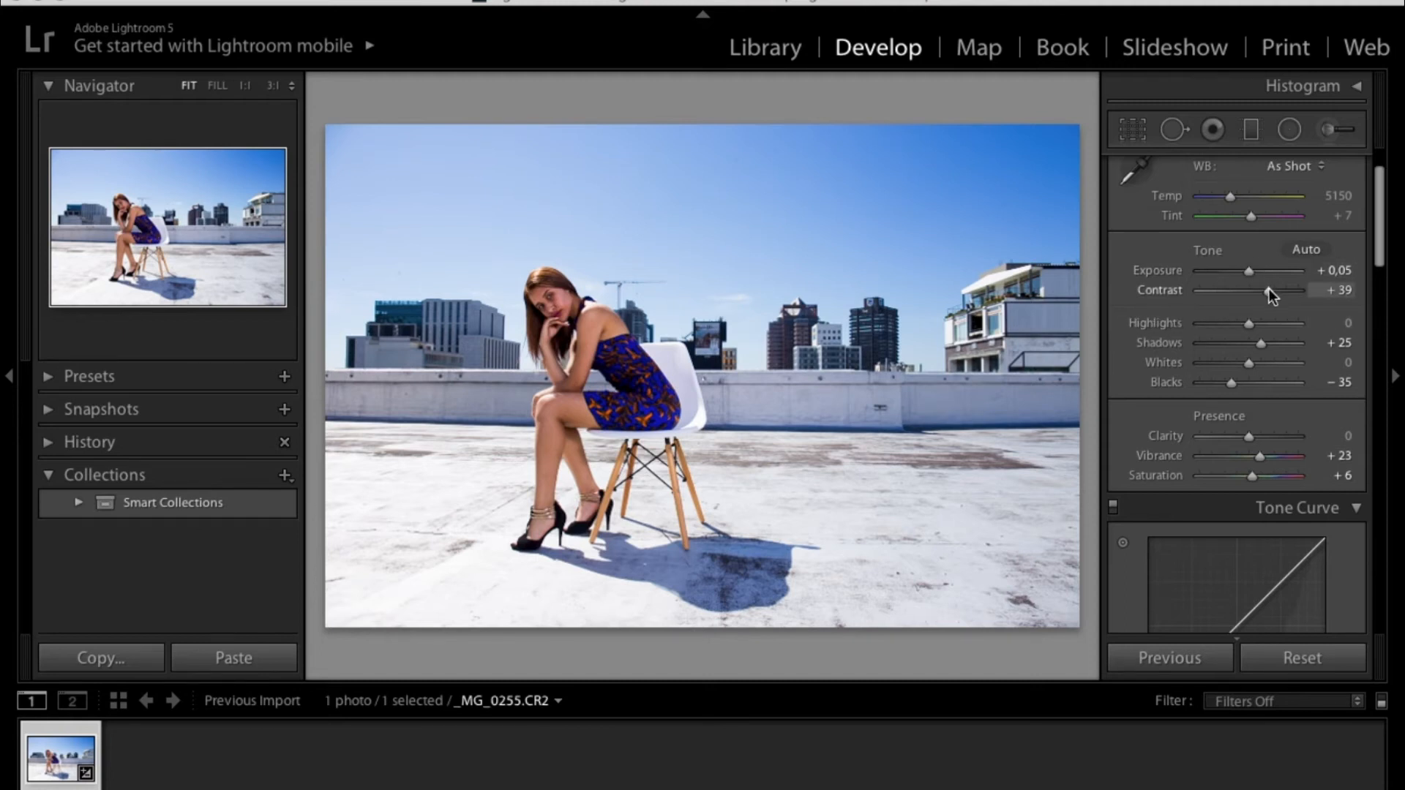
- Raise Contrast to +46 and lower Blacks to −45
drag(1269, 291, 1271, 292)
drag(1232, 383, 1227, 383)
- Raise Vibrance to +38 and lower Highlights to −2
scroll(1134, 429, down, 1)
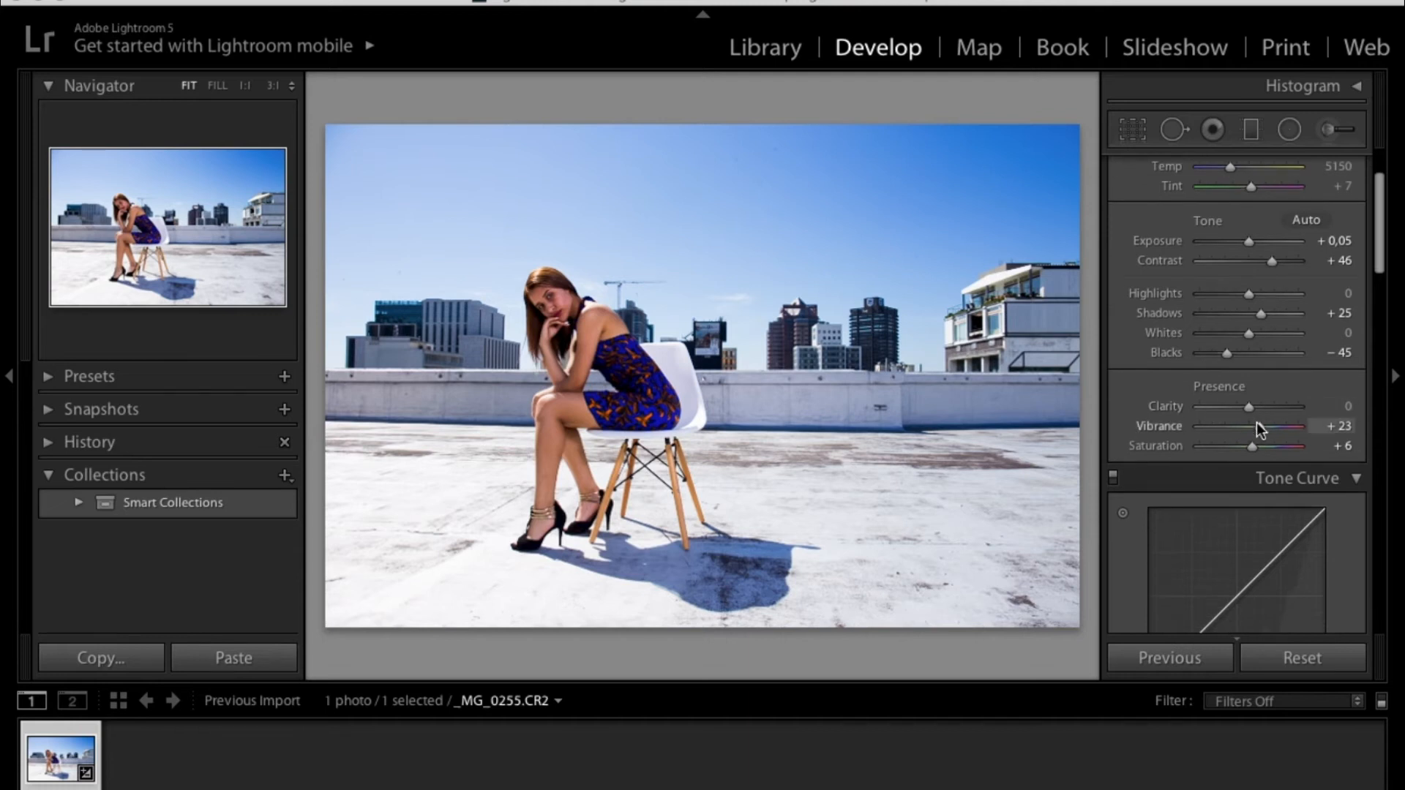
drag(1260, 431, 1266, 432)
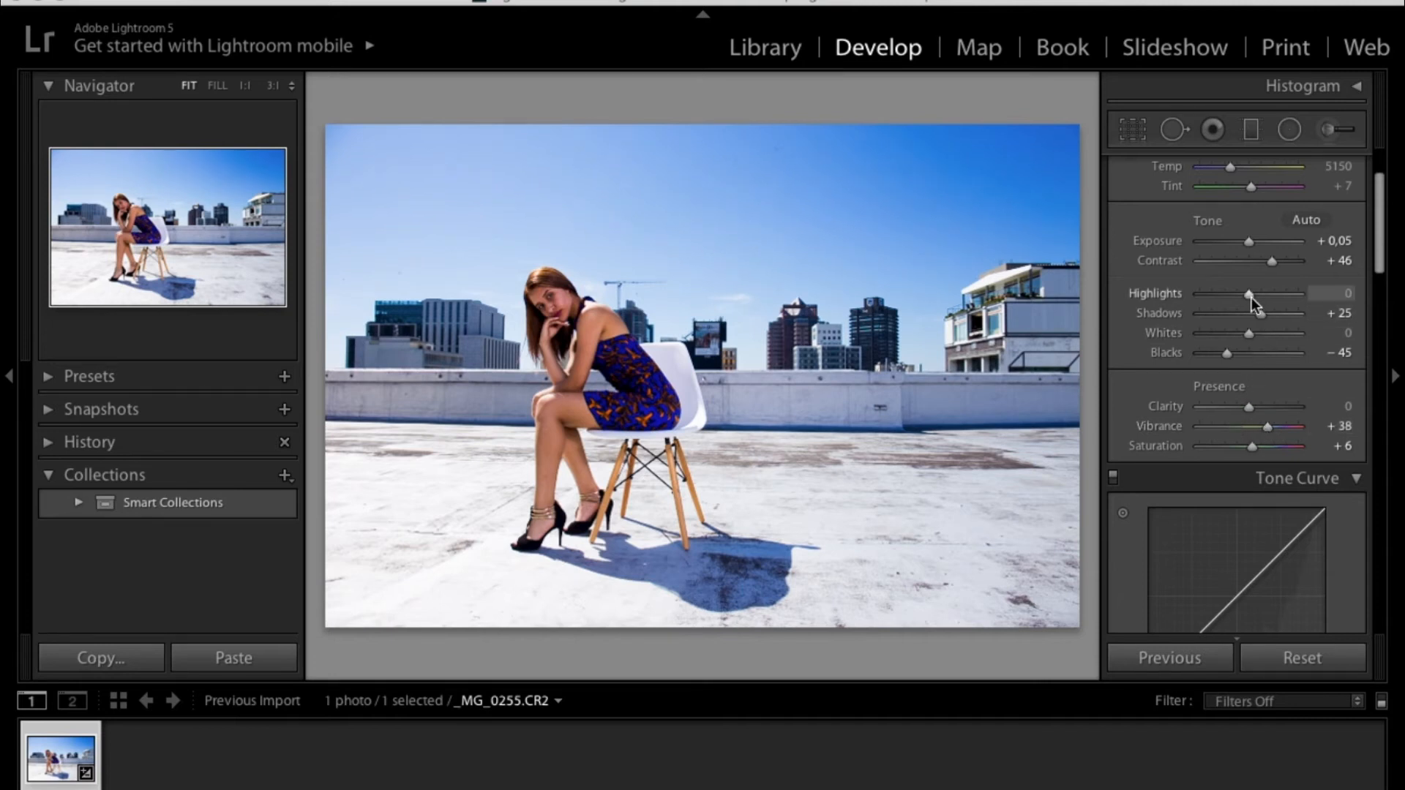
drag(1251, 297, 1249, 302)
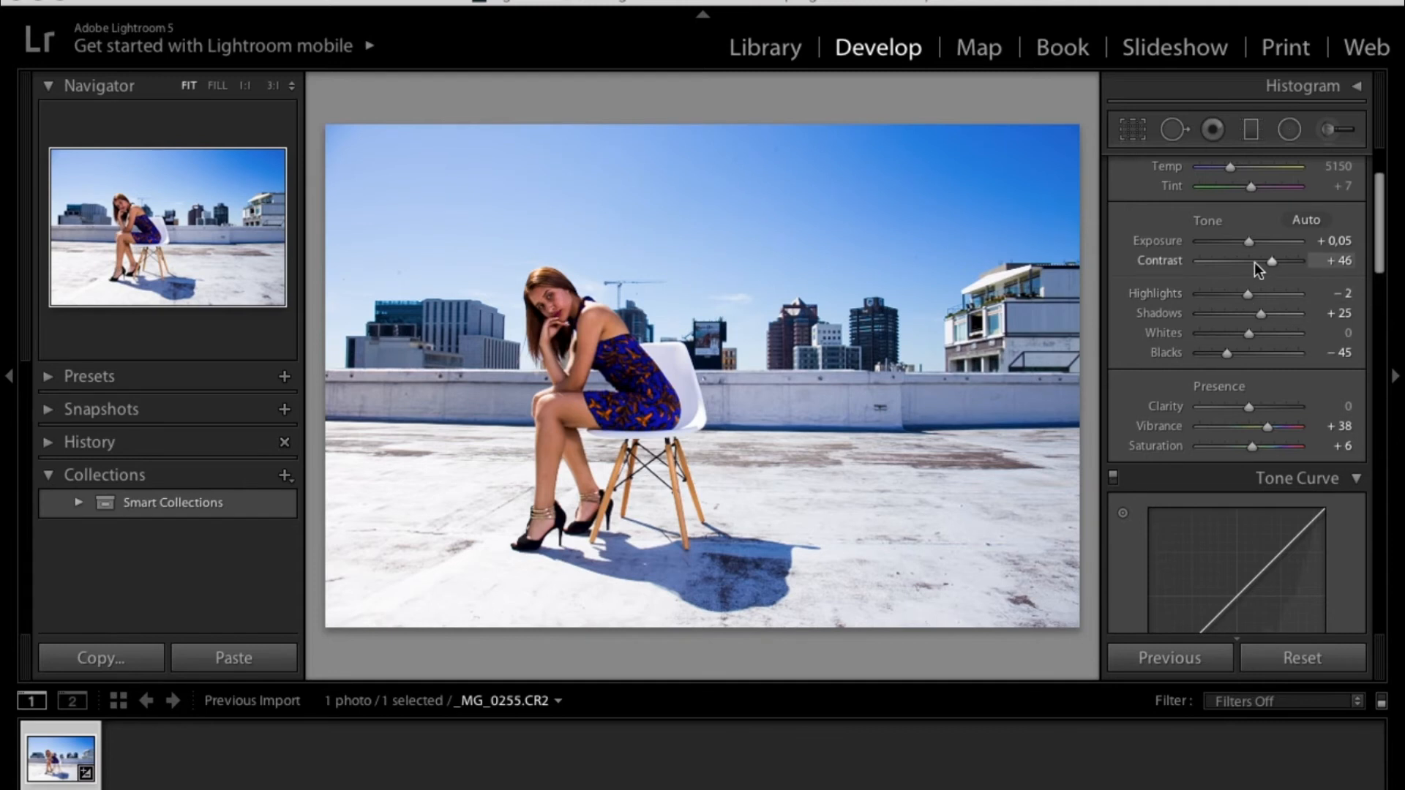
- Raise Exposure to +0.20
drag(1251, 245, 1252, 244)
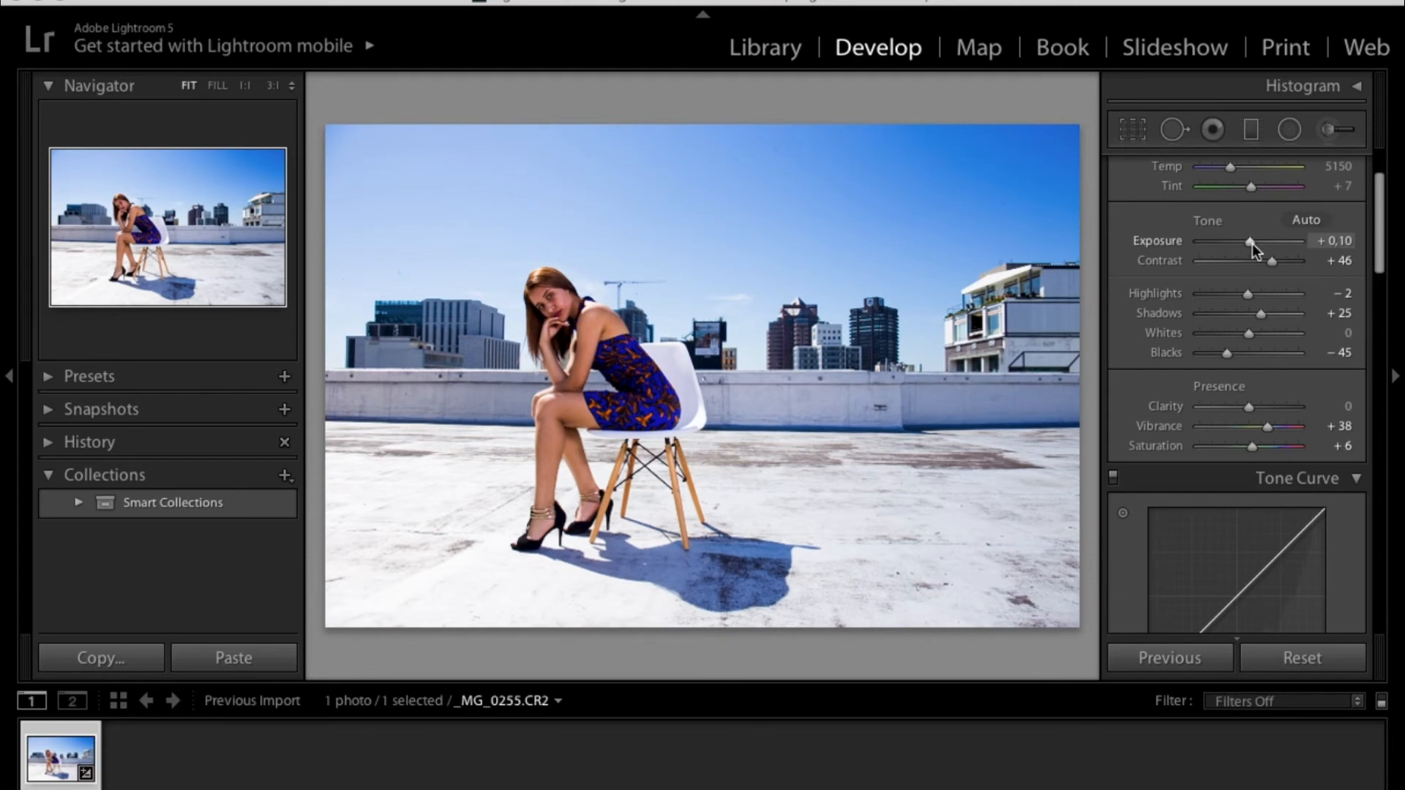
drag(1252, 243, 1253, 244)
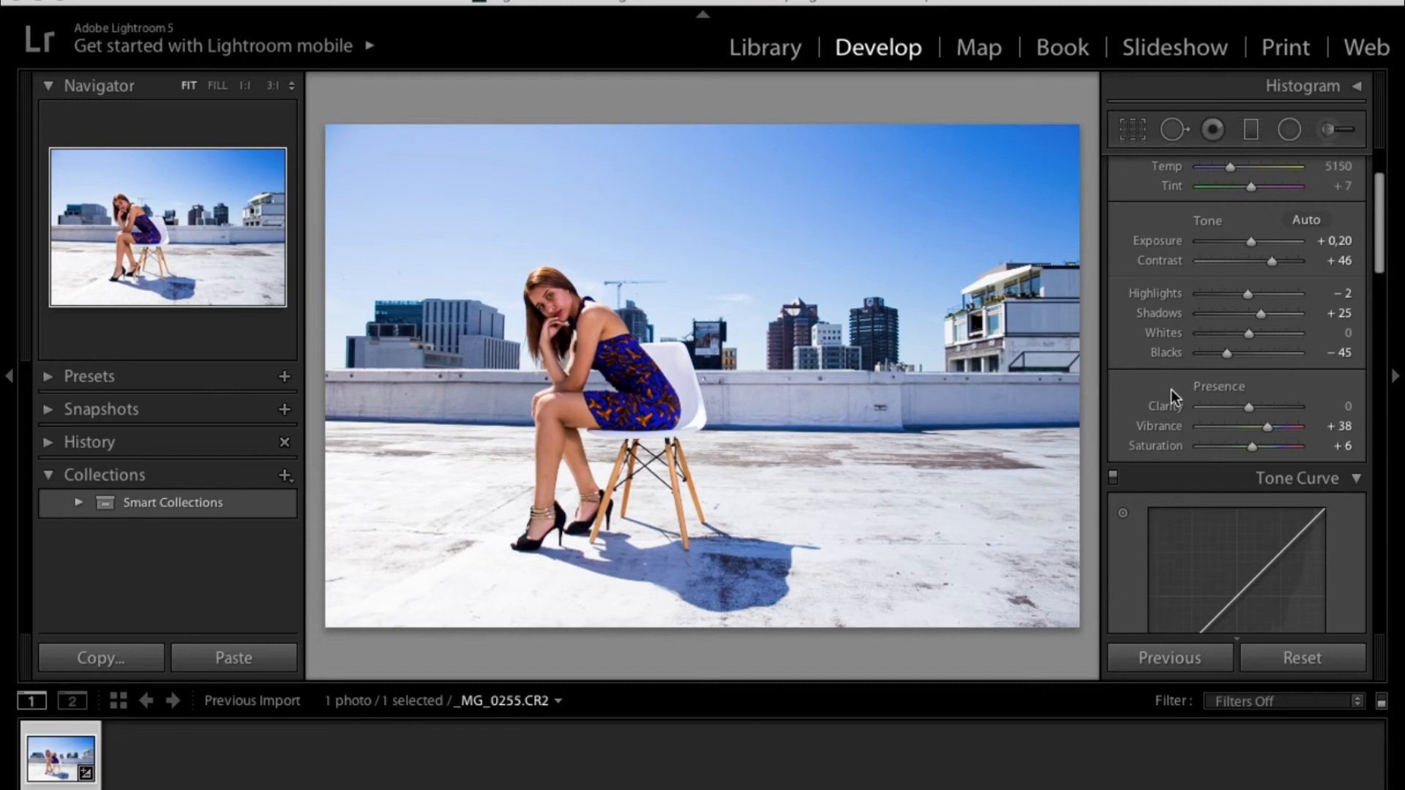
- Increase the Blue saturation to +23 in the HSL panel
scroll(1170, 385, down, 10)
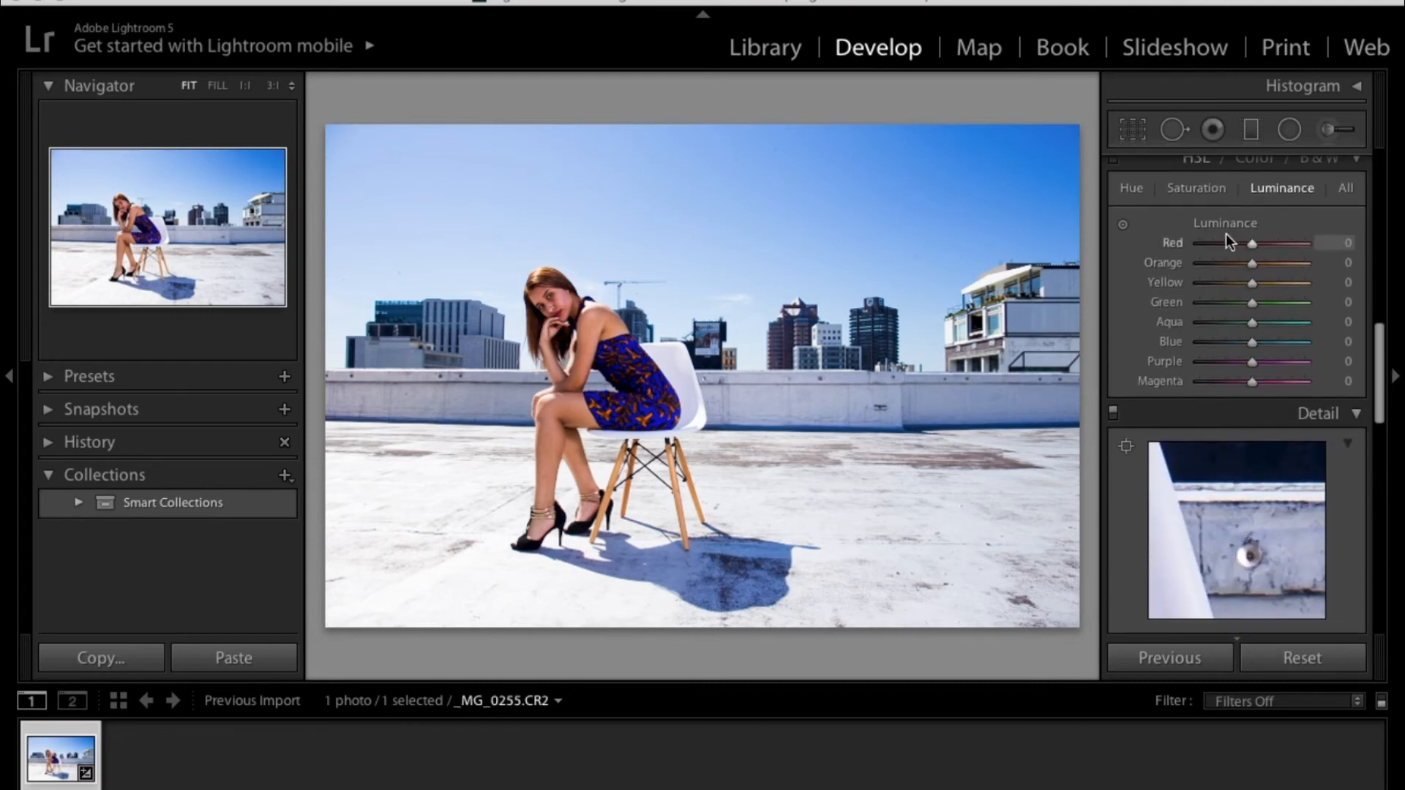
scroll(1132, 274, up, 1)
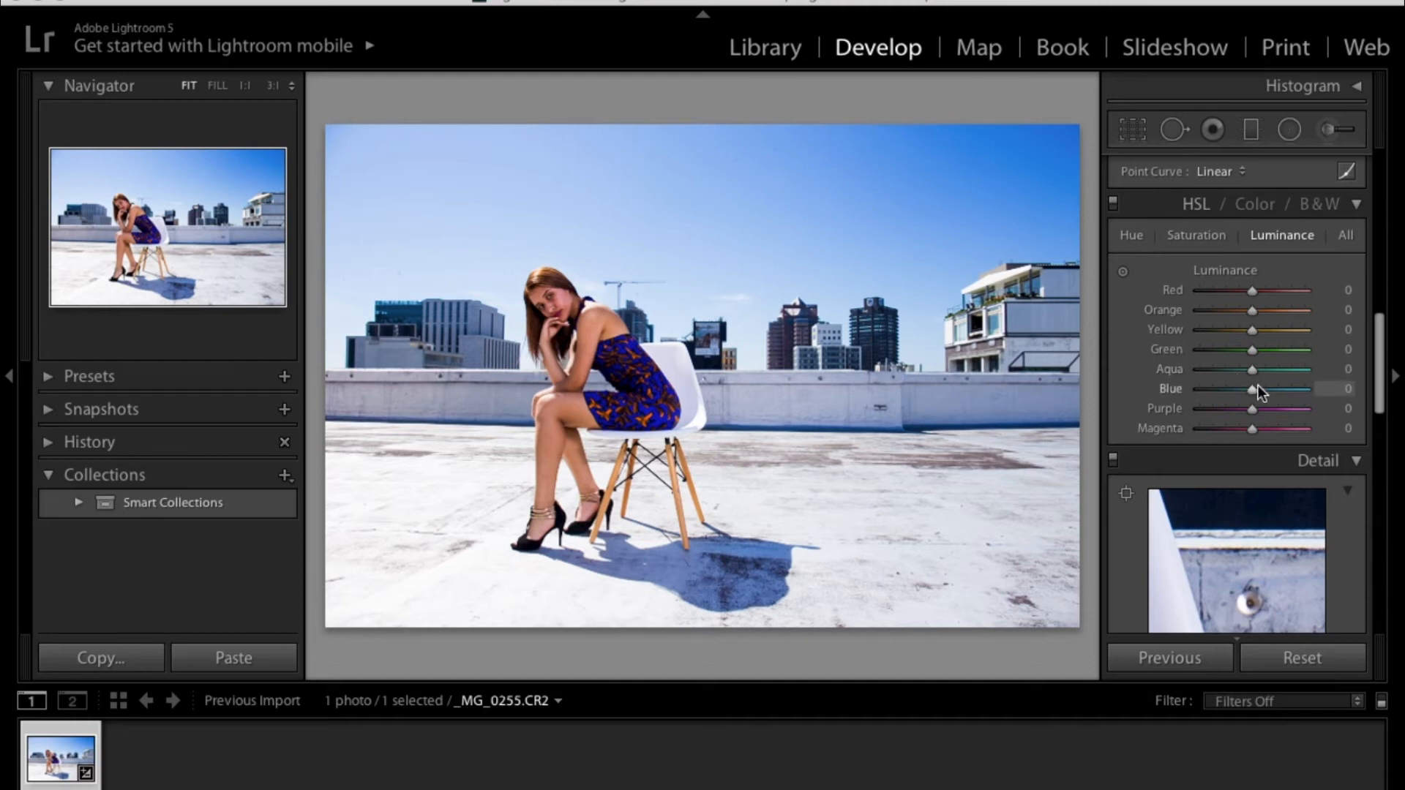
click(1210, 236)
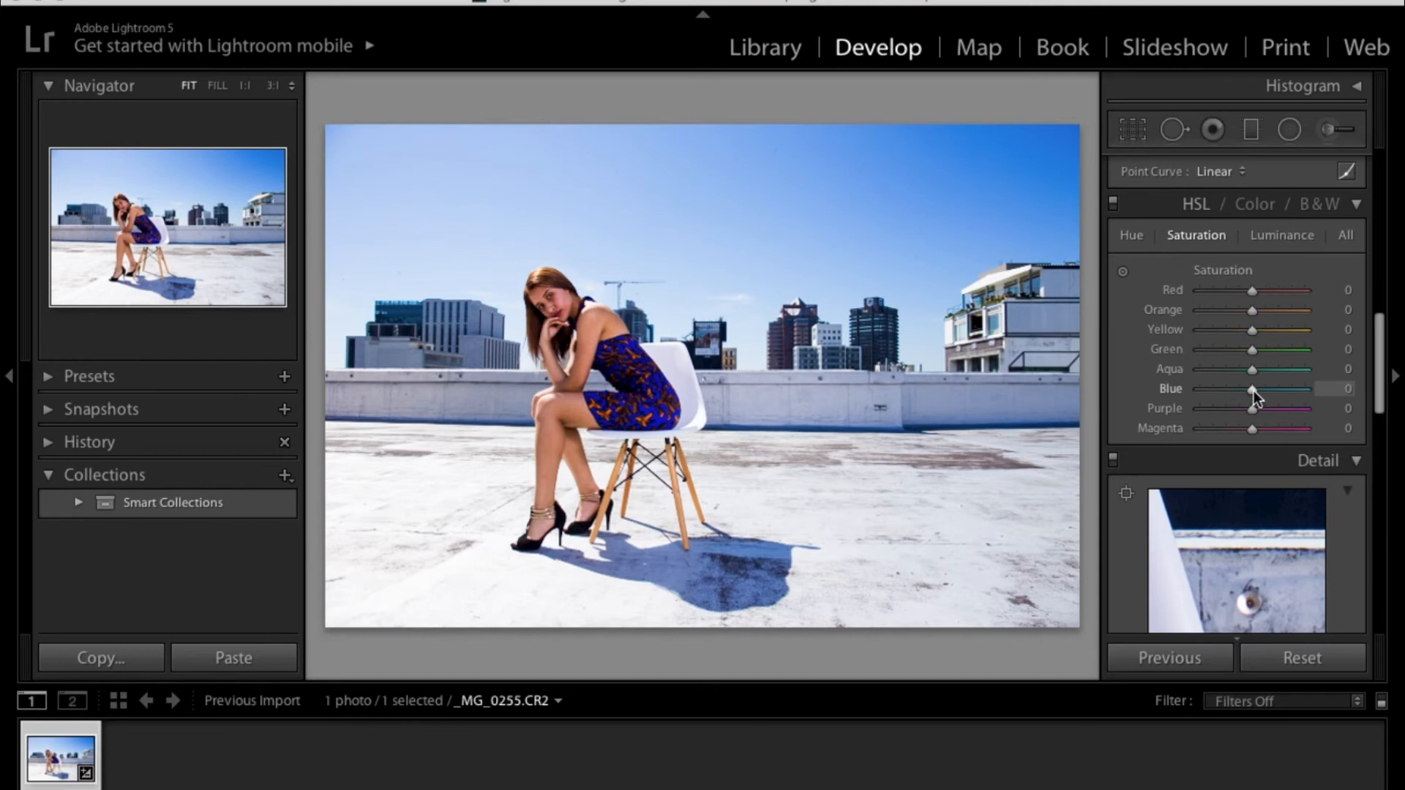
drag(1253, 391, 1265, 389)
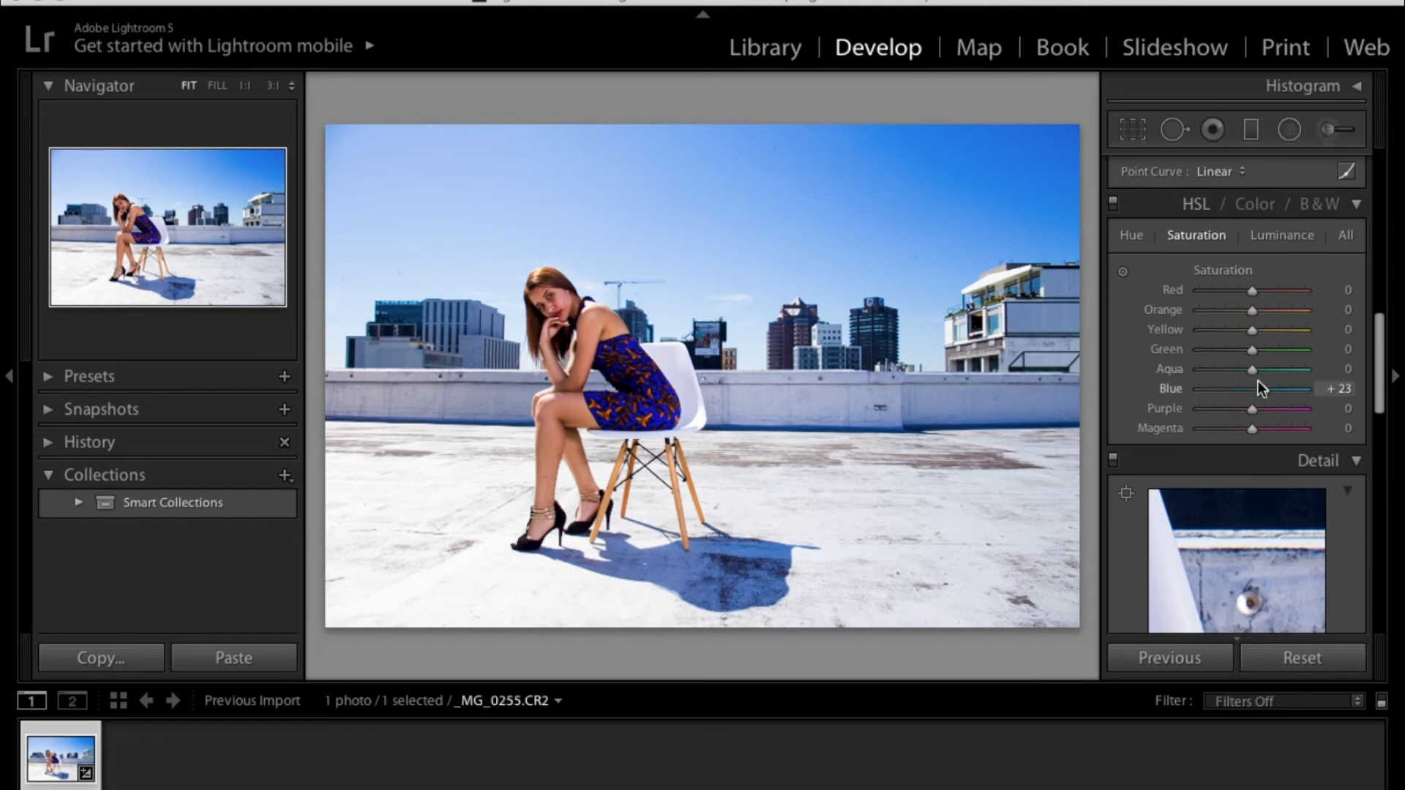
- Raise the Blue saturation to +47 and lower the Blue luminance to −30 in the HSL panel
mouse_move(1268, 392)
mouse_down()
mouse_move(1292, 394)
mouse_move(1279, 393)
mouse_up()
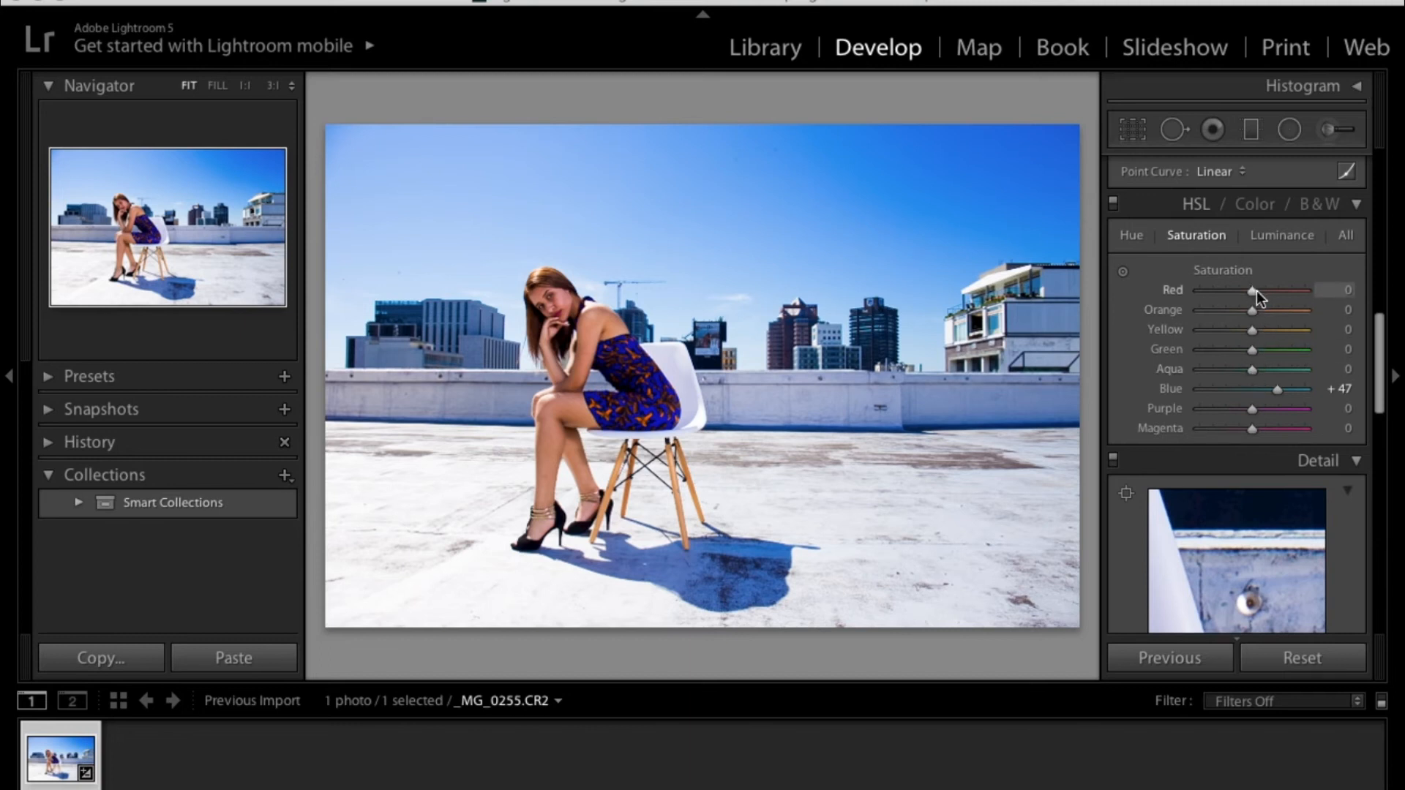
click(1268, 237)
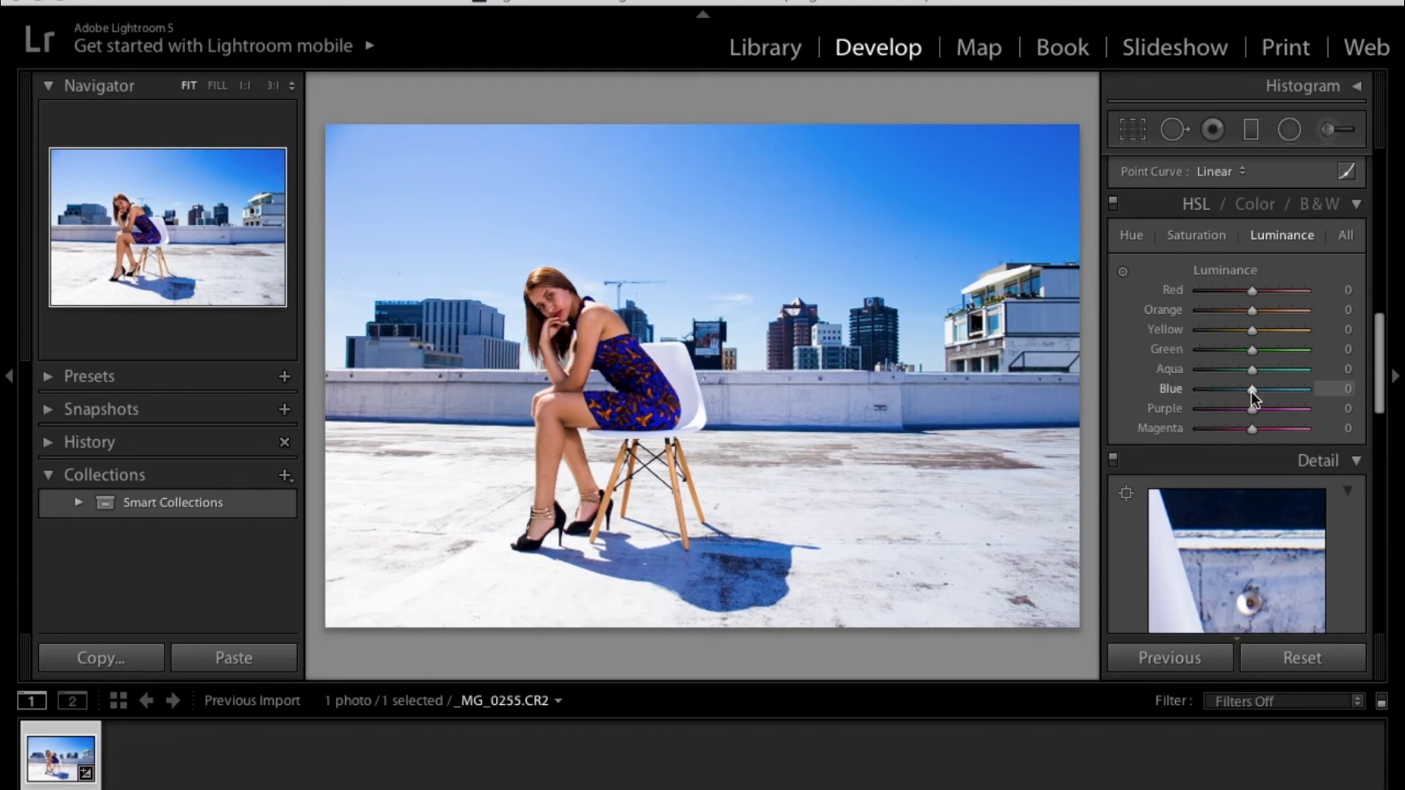
drag(1251, 393, 1240, 392)
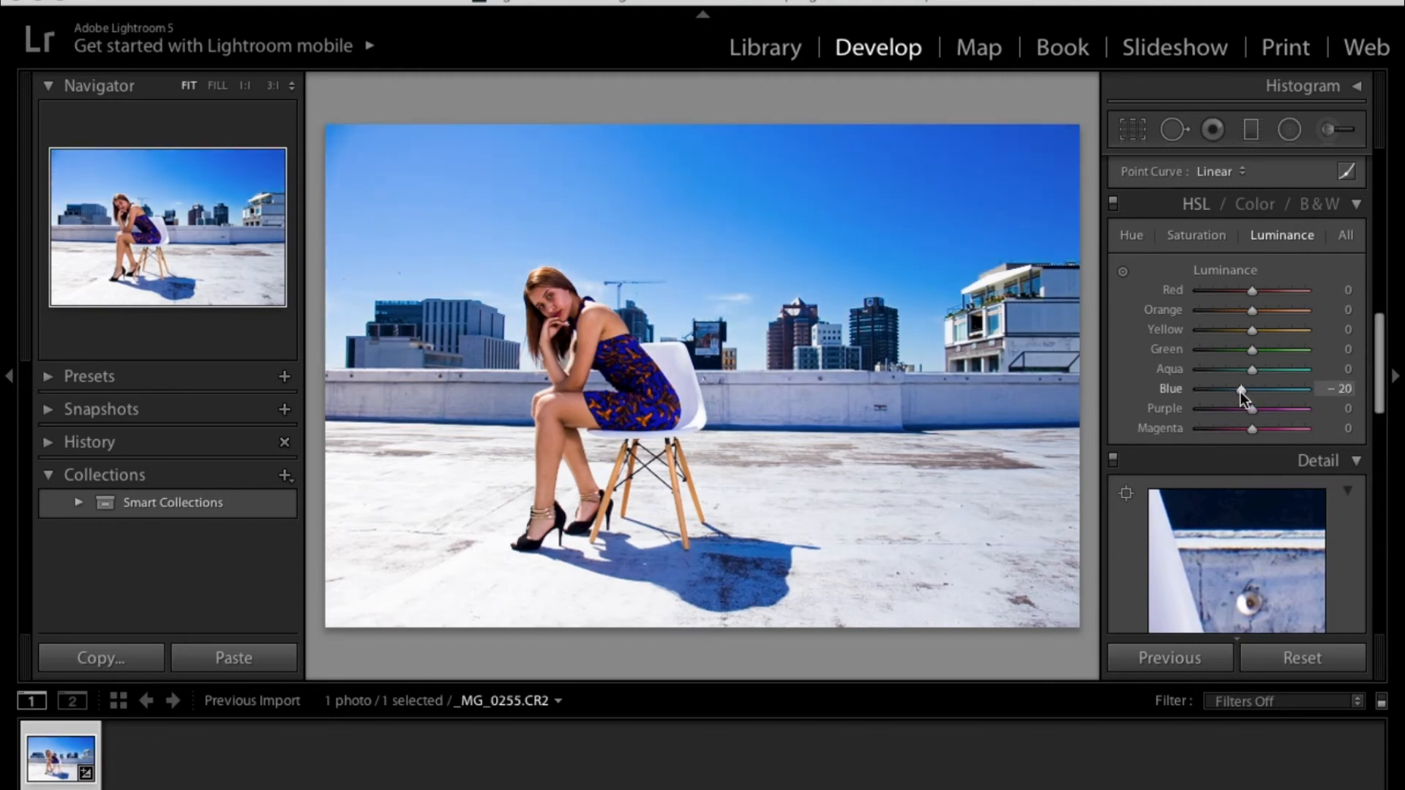
drag(1239, 392, 1236, 392)
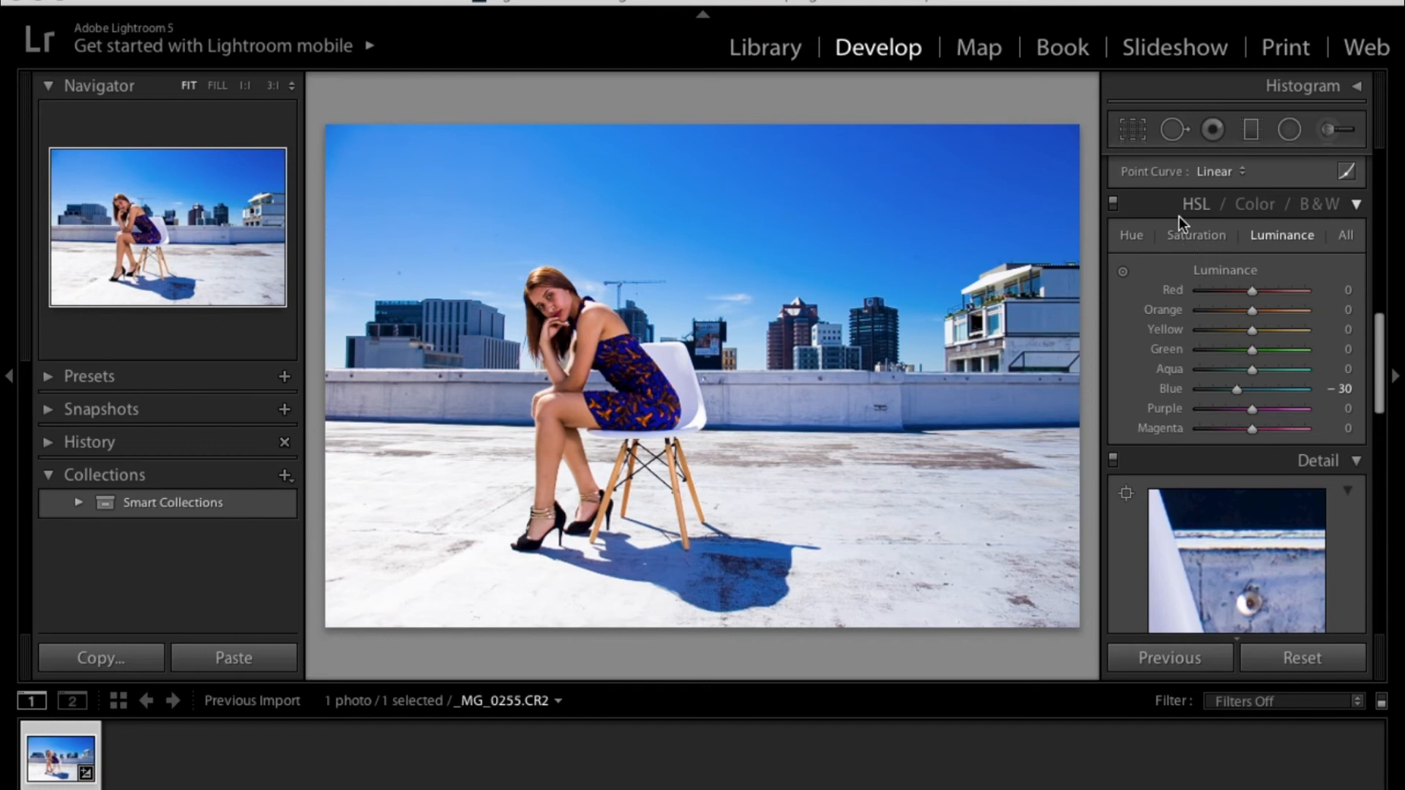
- Set Exposure to +0.25 in the Basic panel
click(1211, 428)
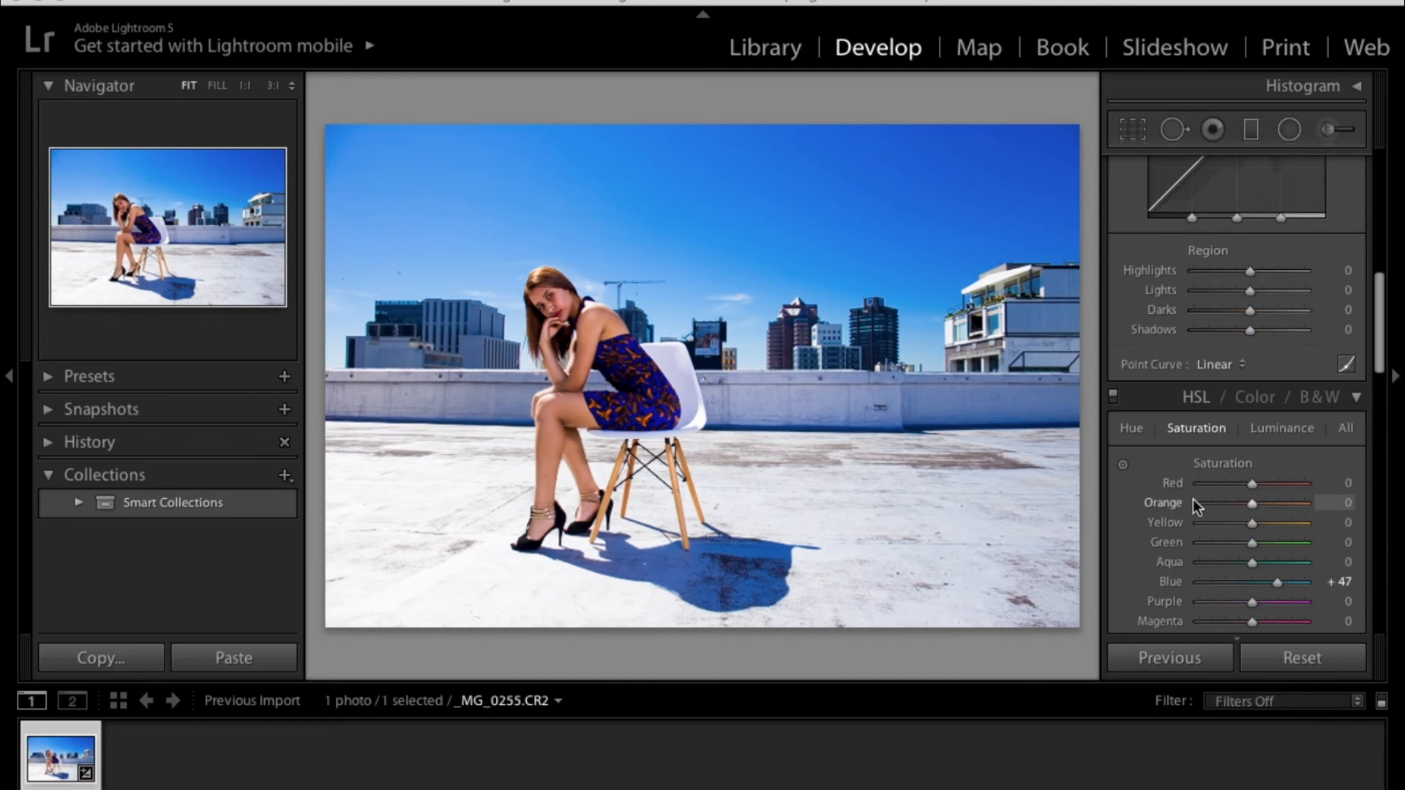
scroll(1175, 525, down, 2)
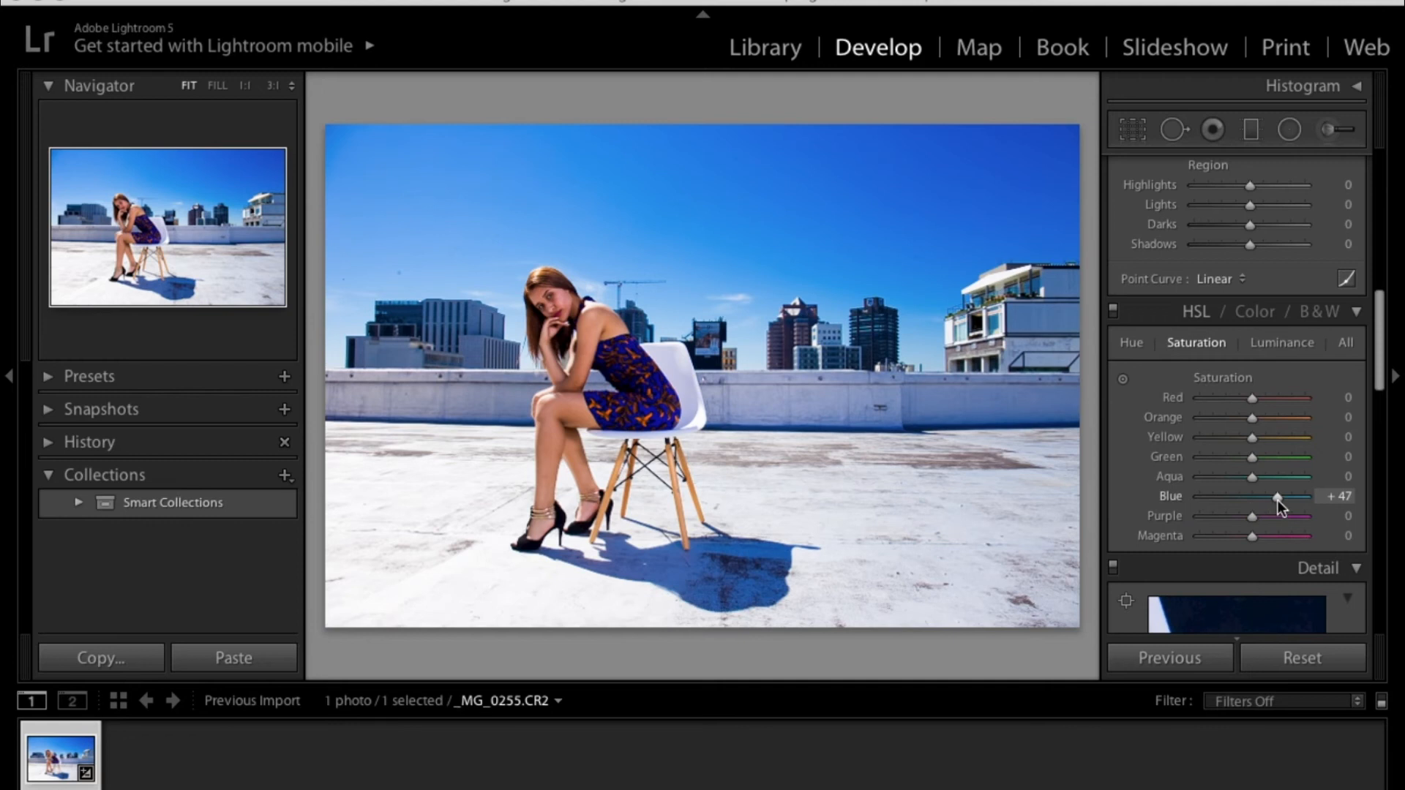
drag(1278, 499, 1279, 499)
scroll(1219, 402, up, 5)
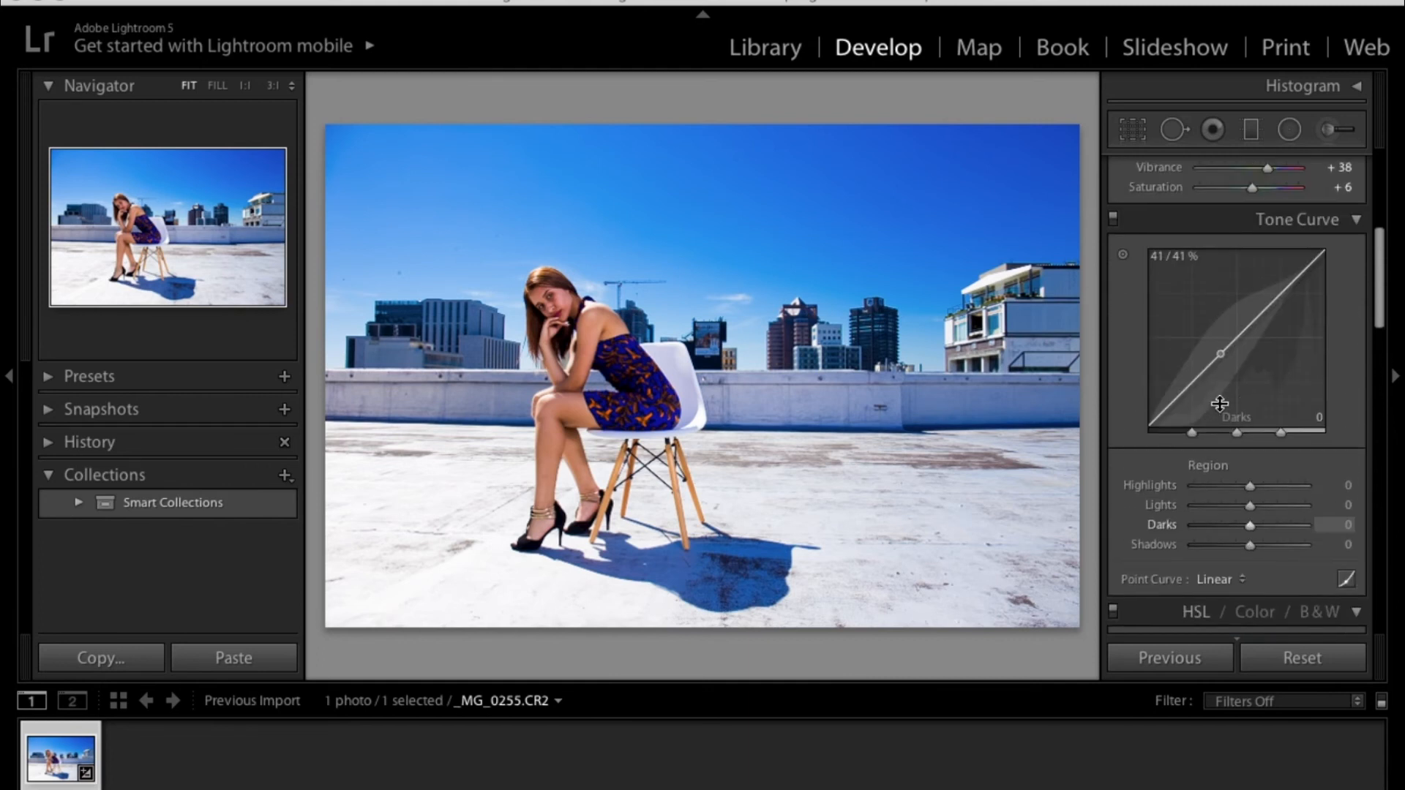
scroll(1219, 403, up, 4)
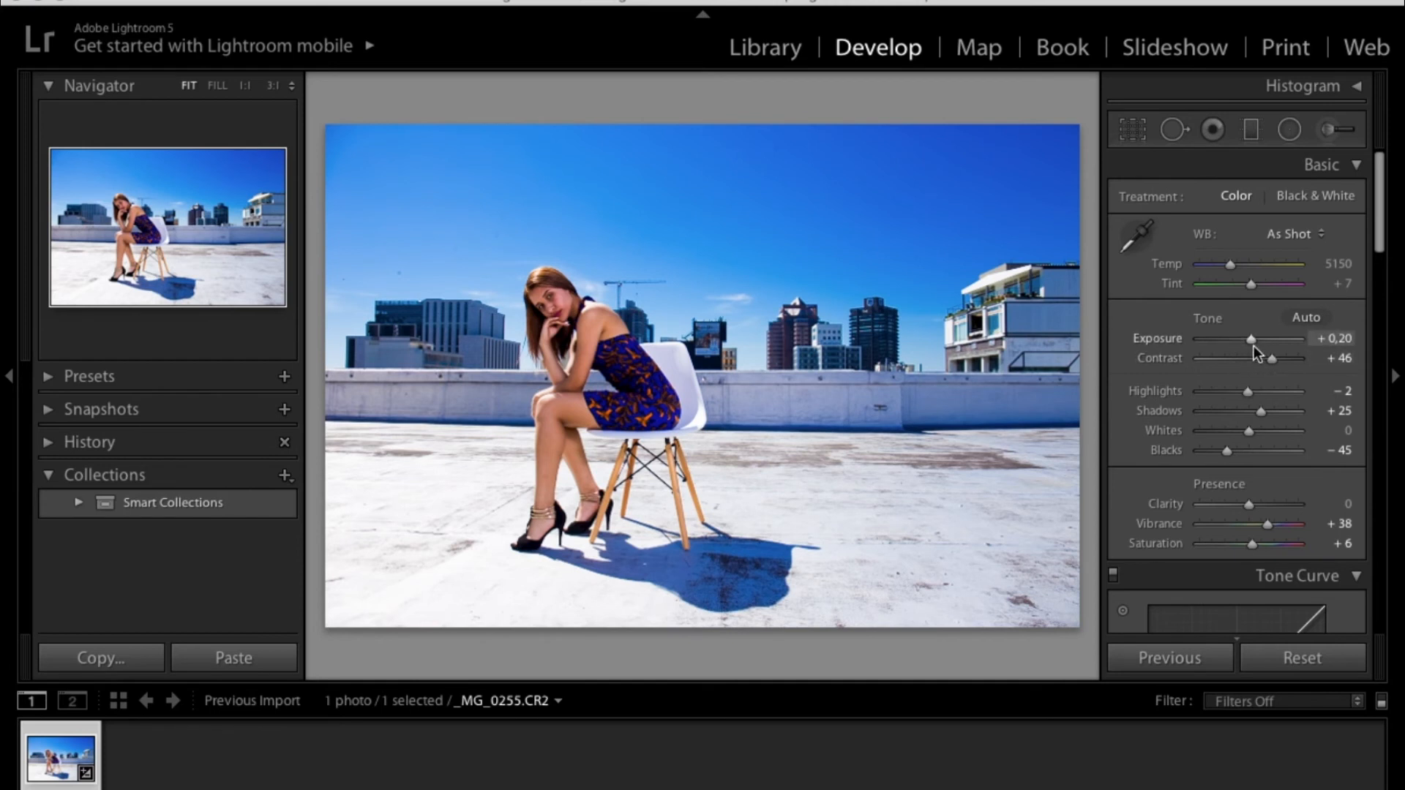
drag(1251, 342, 1253, 342)
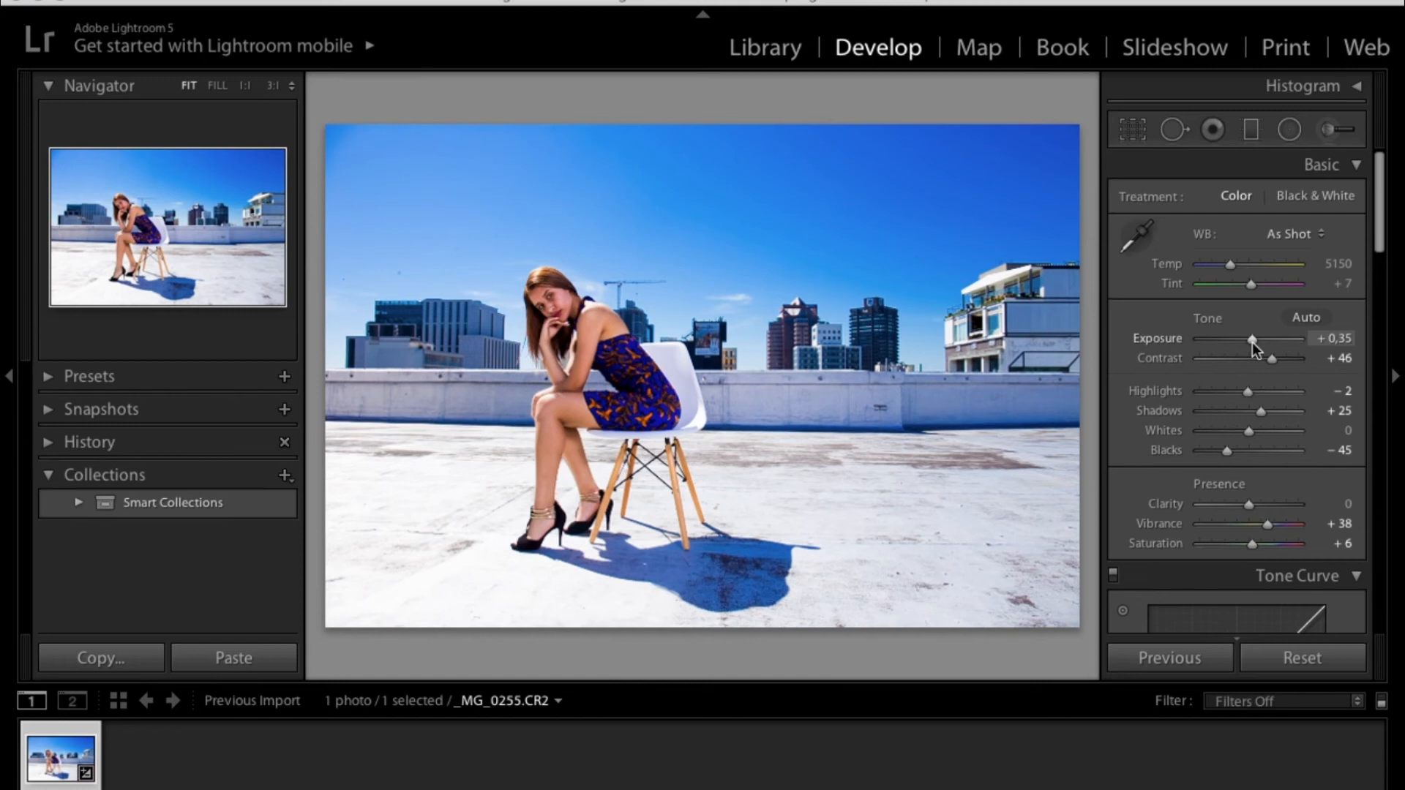
drag(1252, 344, 1251, 344)
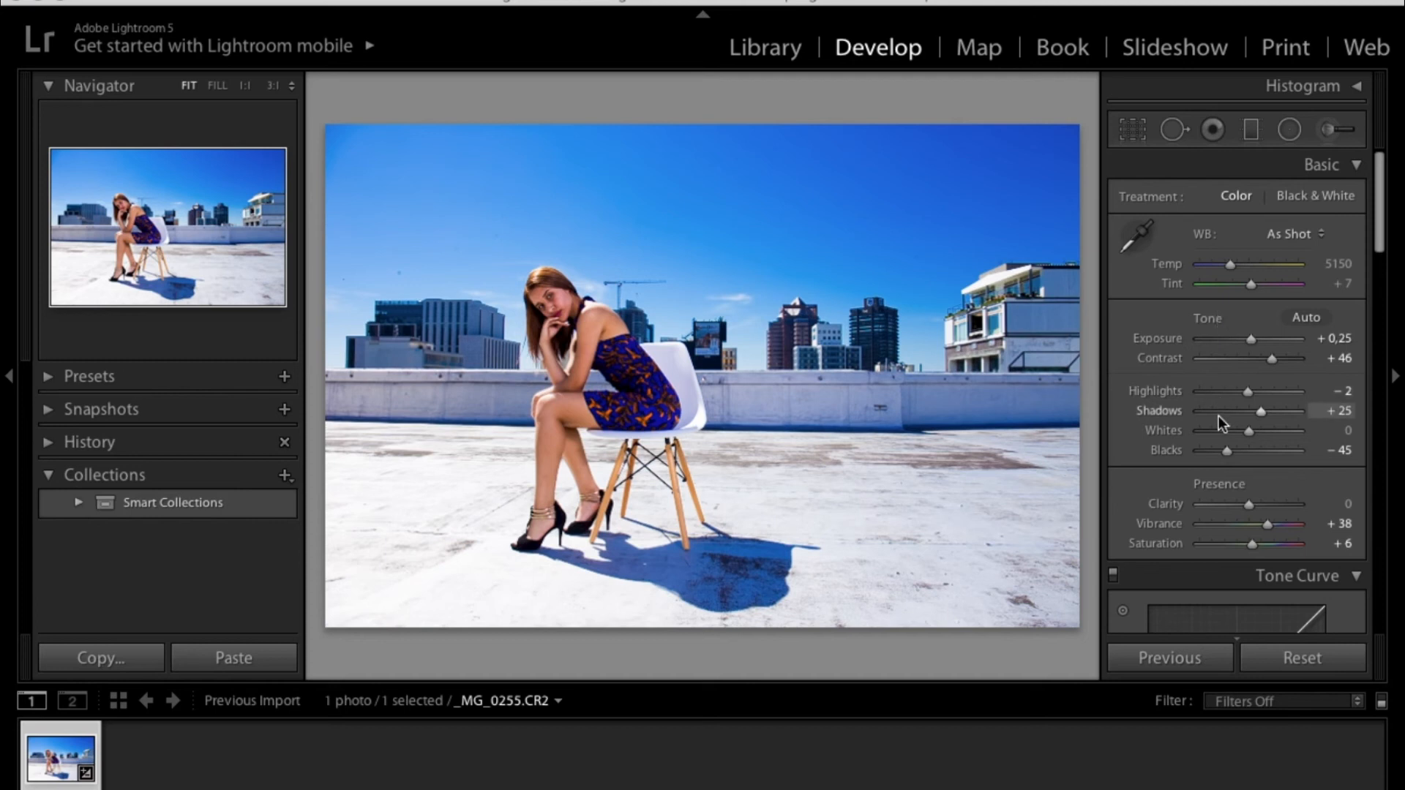
scroll(1218, 416, down, 3)
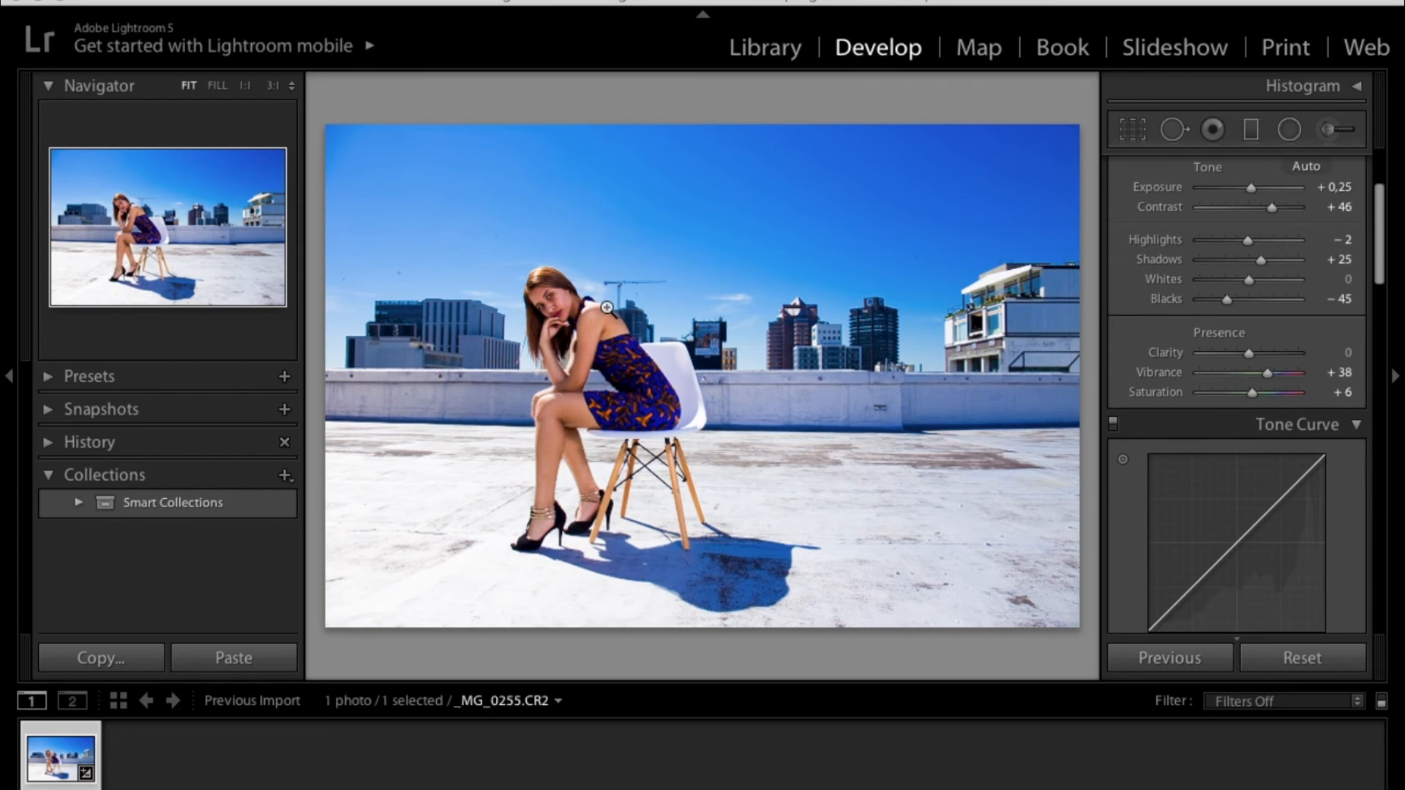
click(572, 305)
drag(572, 304, 791, 285)
click(647, 288)
- Open the Export dialog and set the custom file name text to model test
click(170, 0)
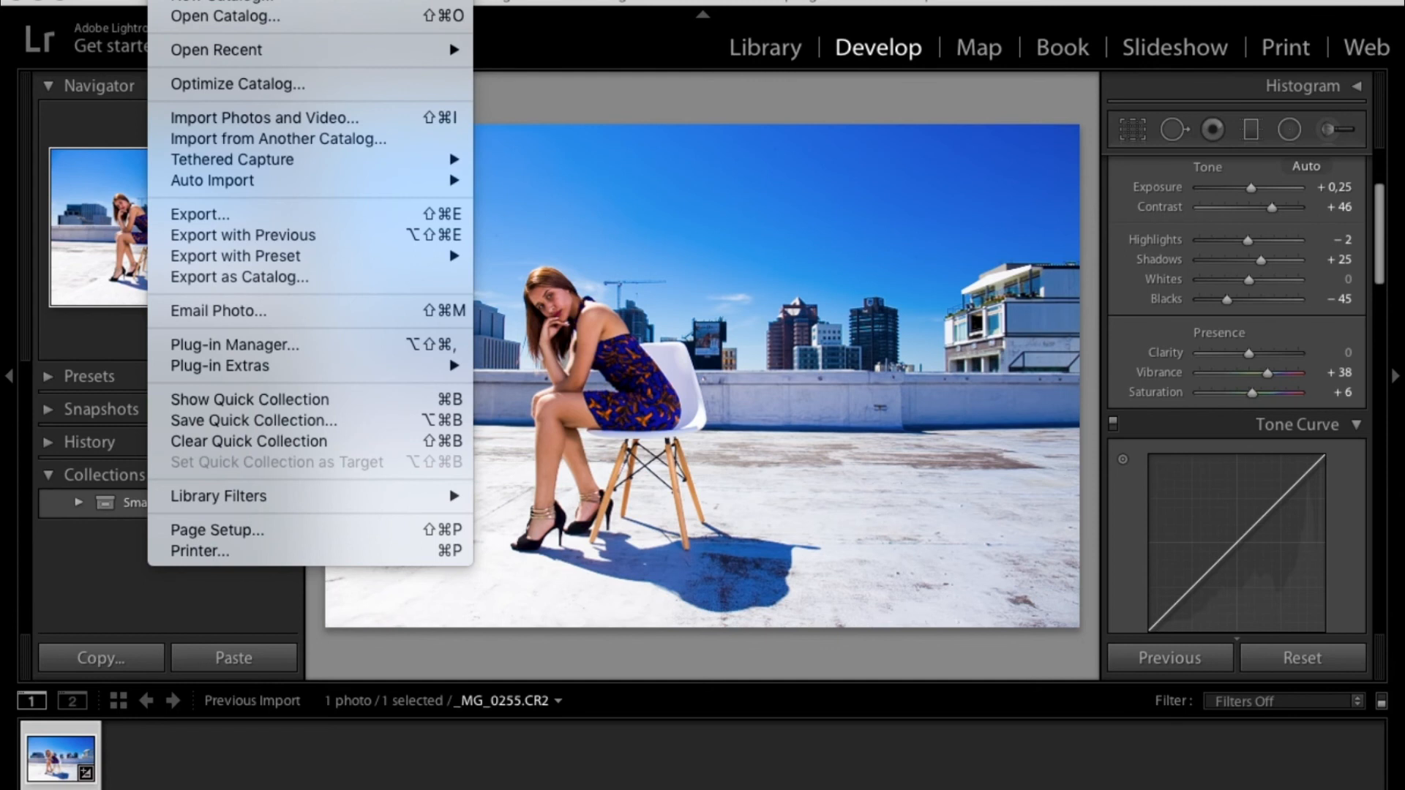
click(226, 207)
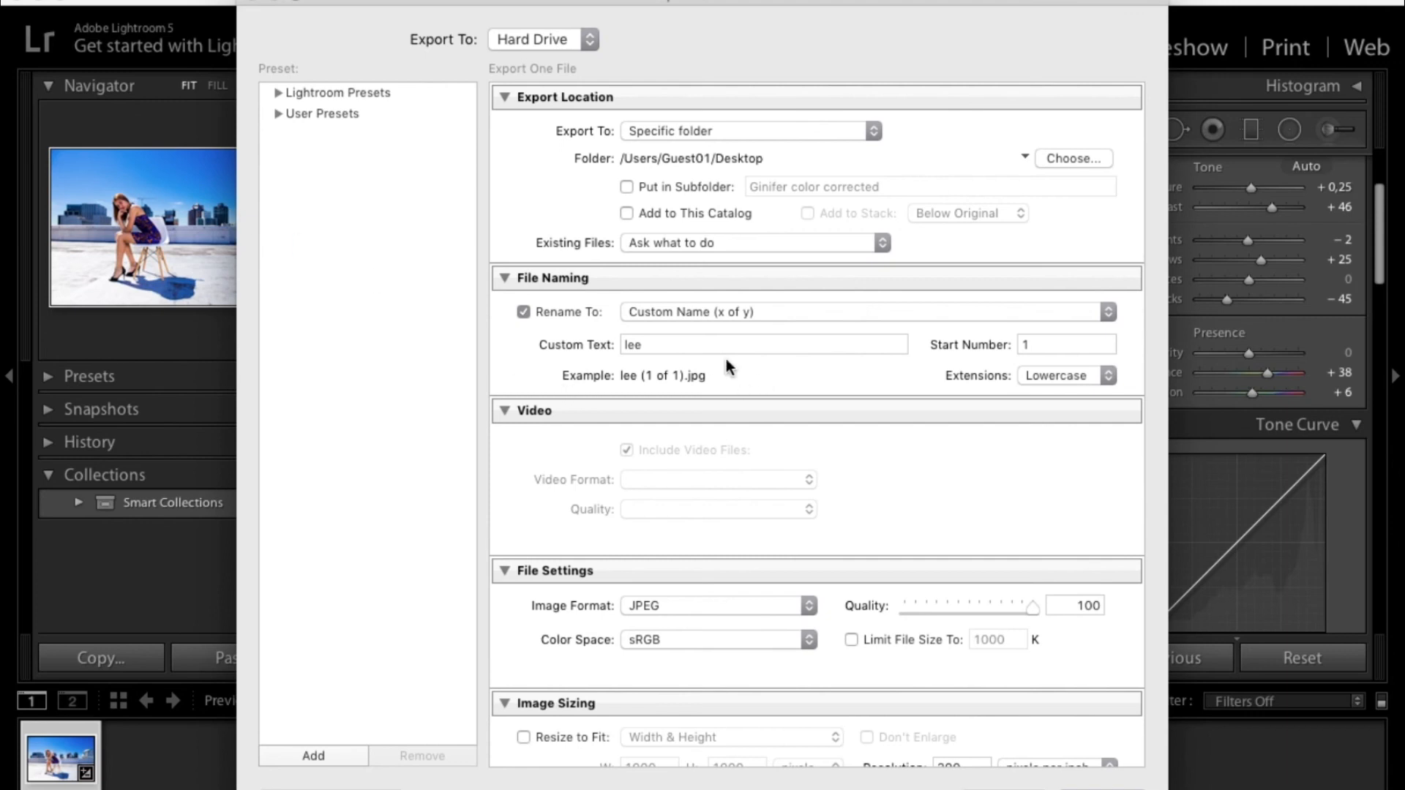
double_click(677, 350)
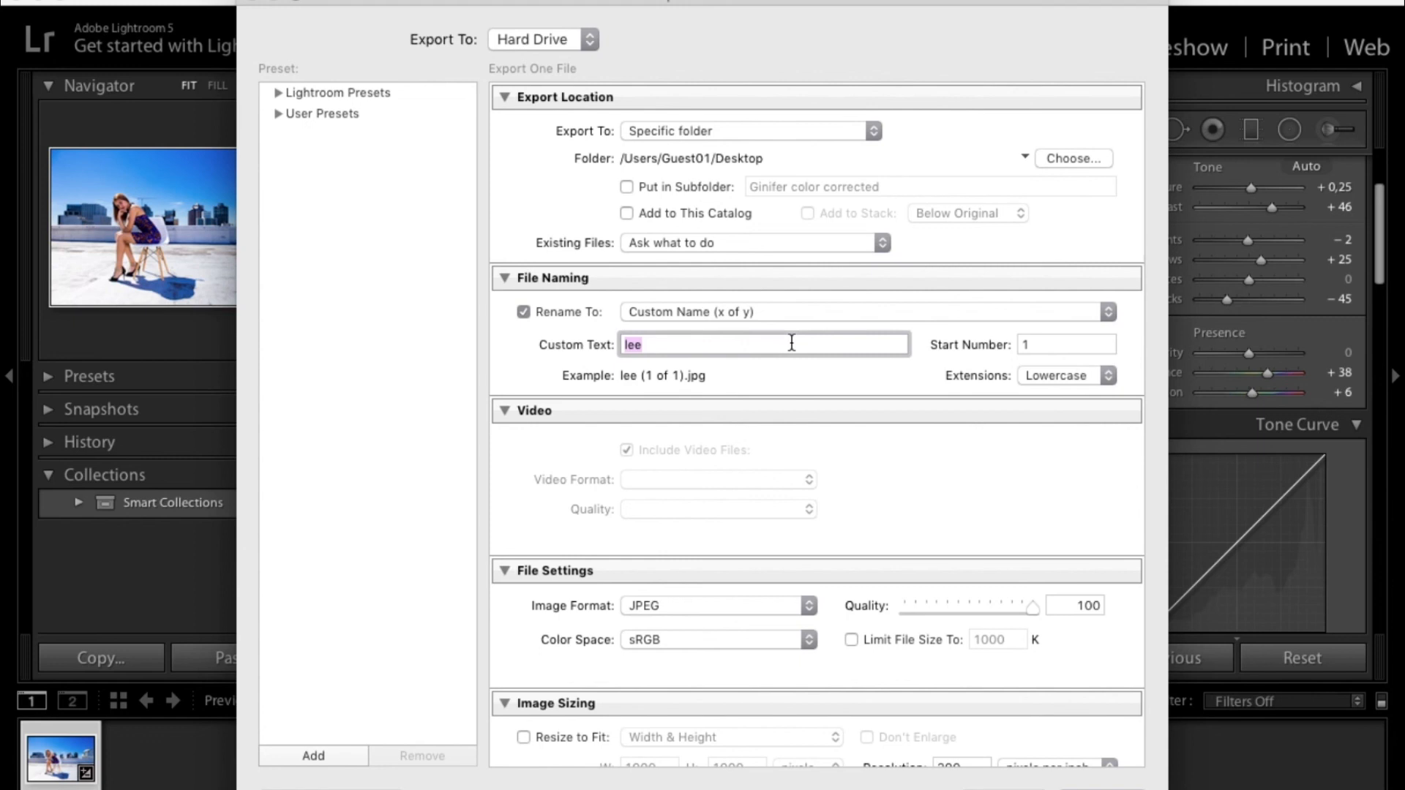
text(mode)
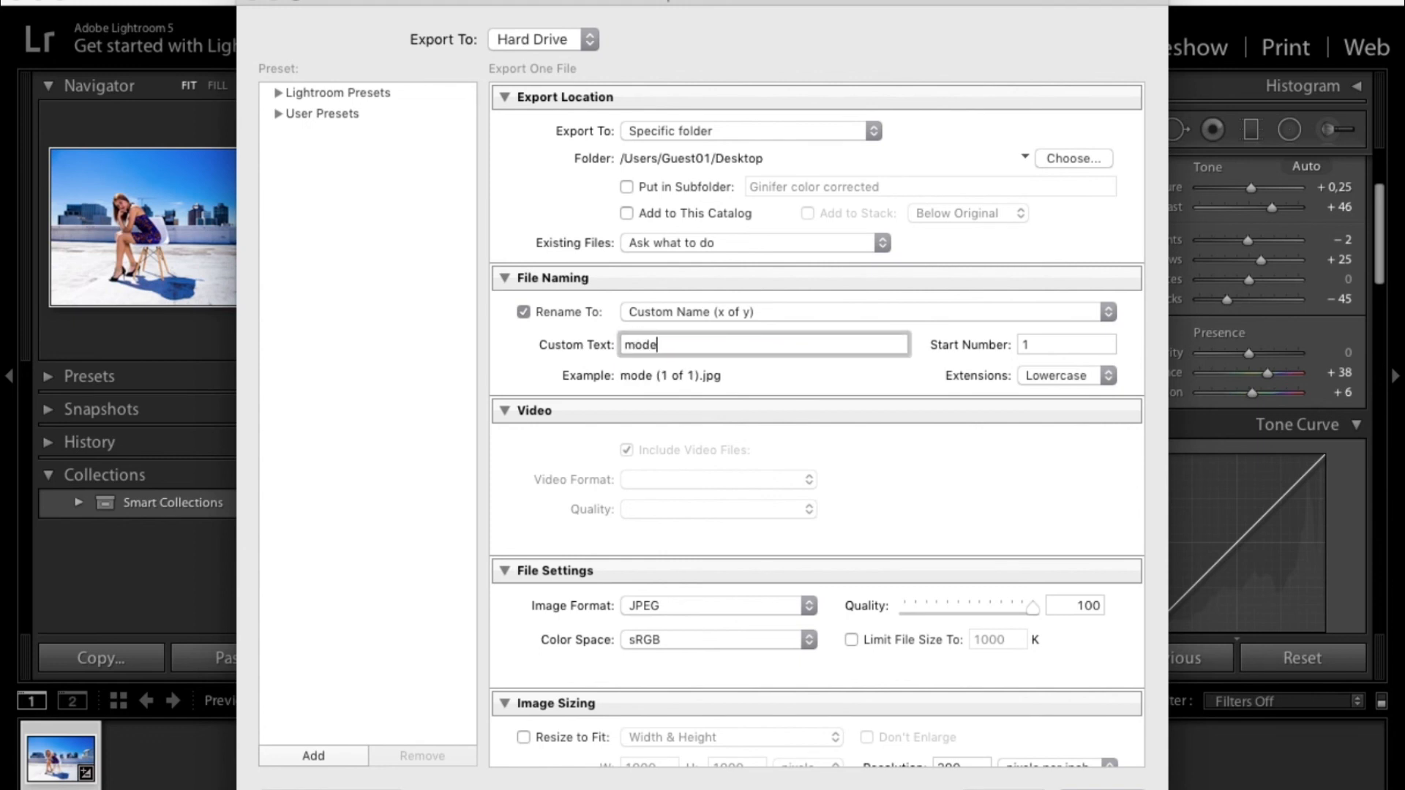
text(l test)
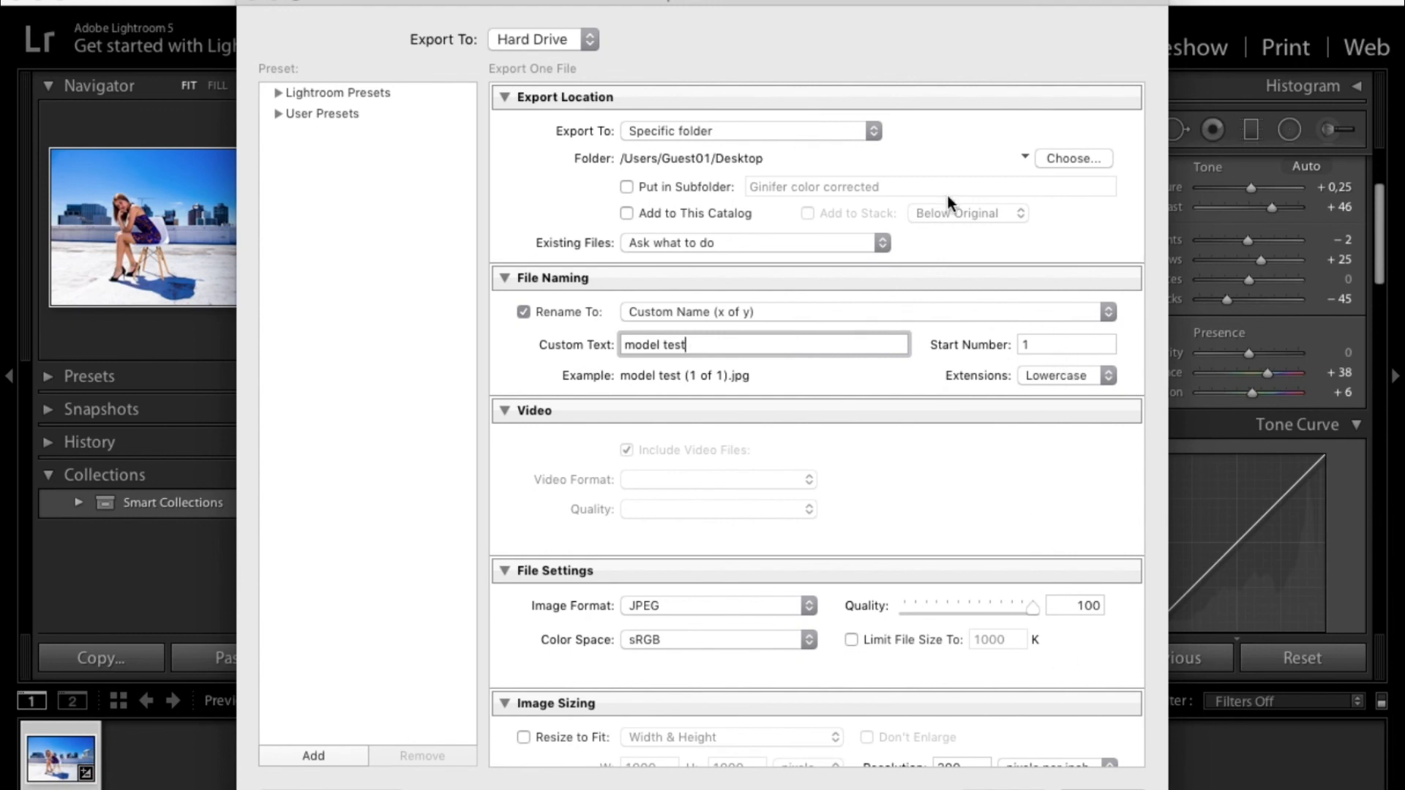
- Create a new Desktop folder named model test as the export location and export the photo
click(1074, 158)
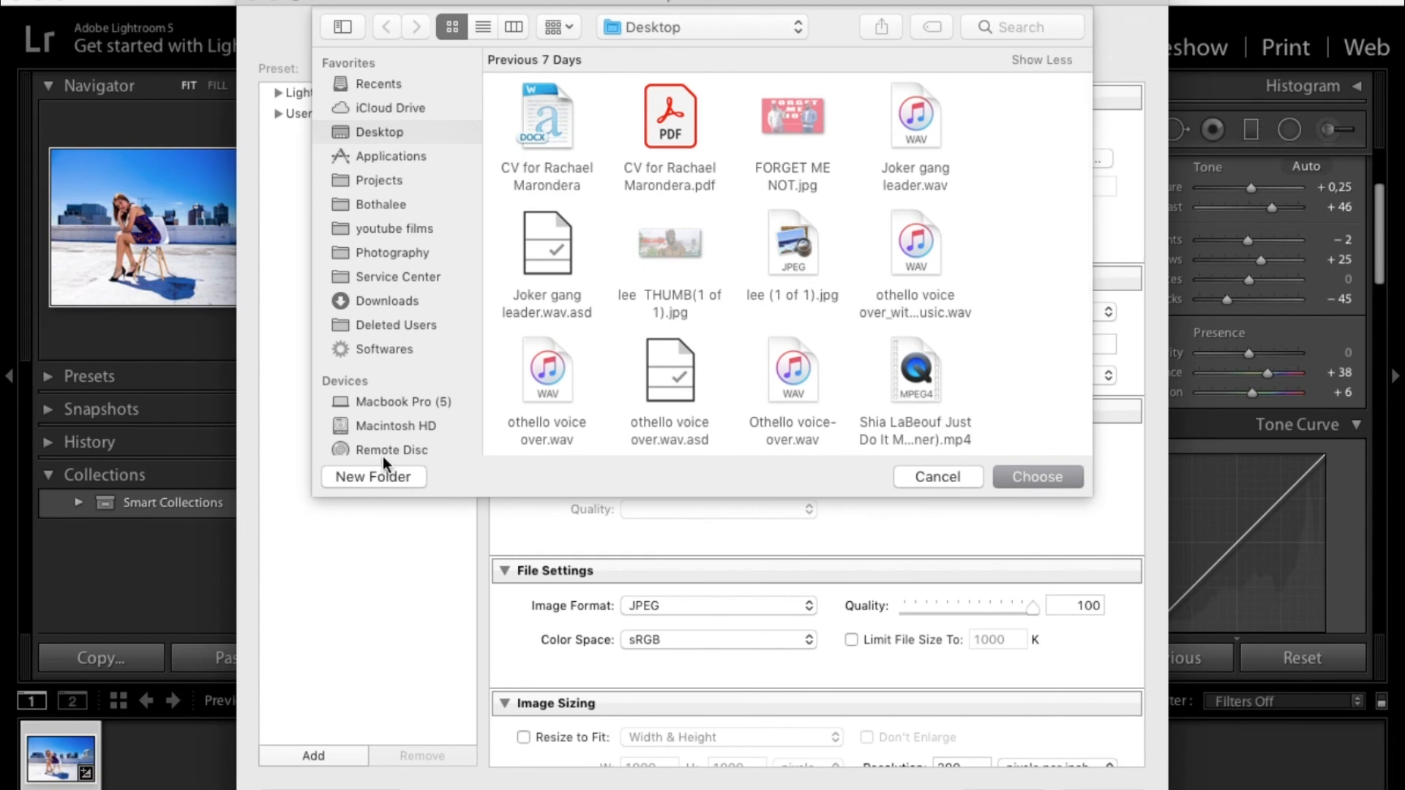
click(390, 475)
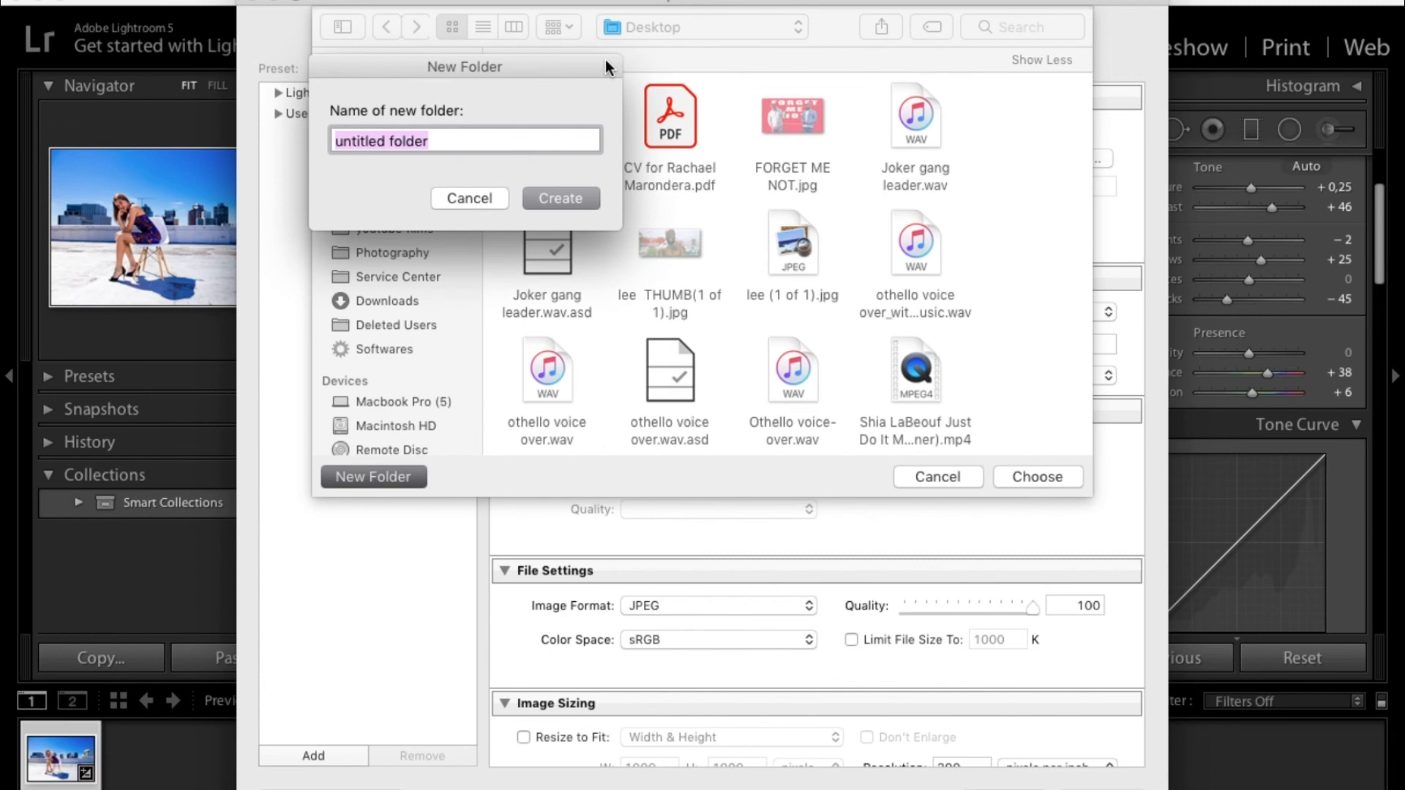
text(model test)
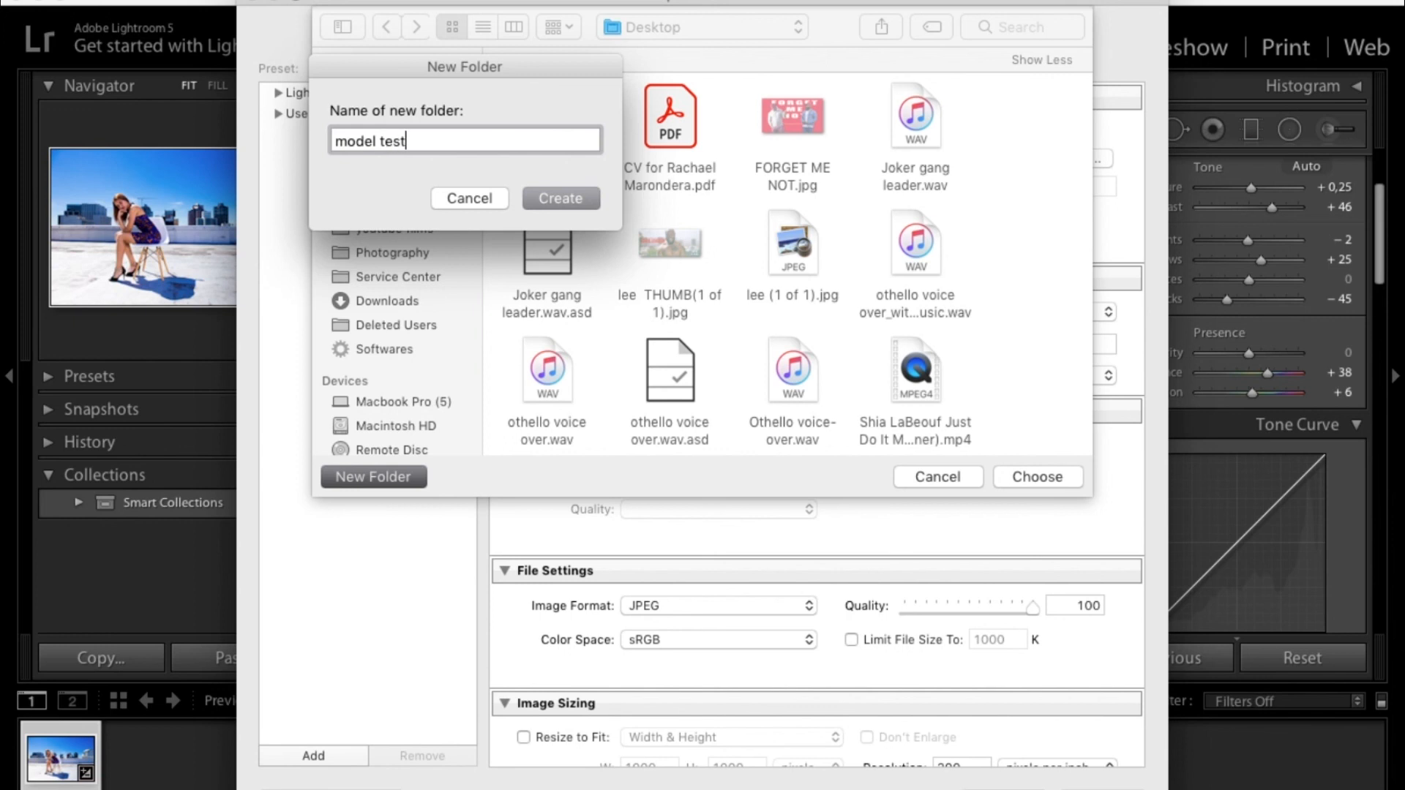
click(548, 195)
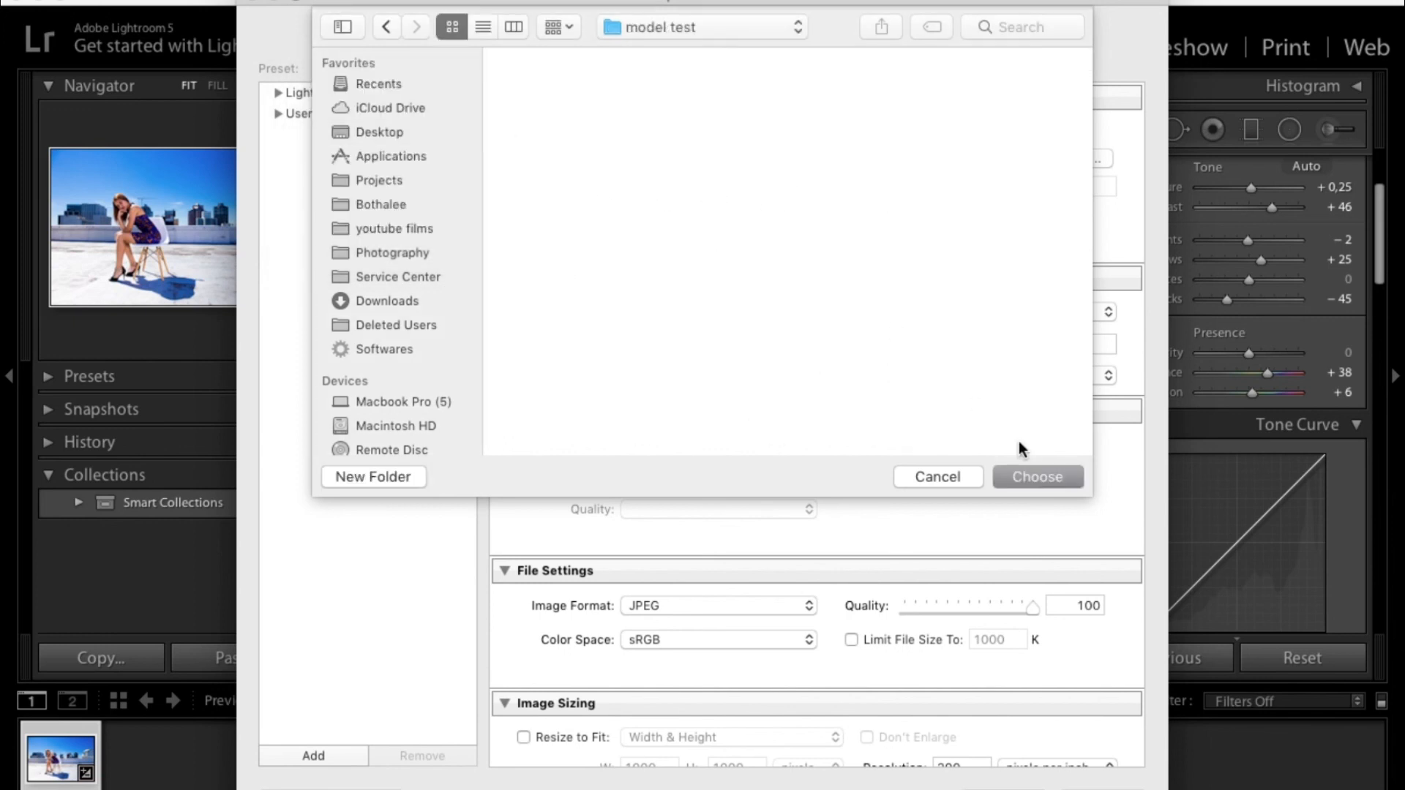
click(1038, 477)
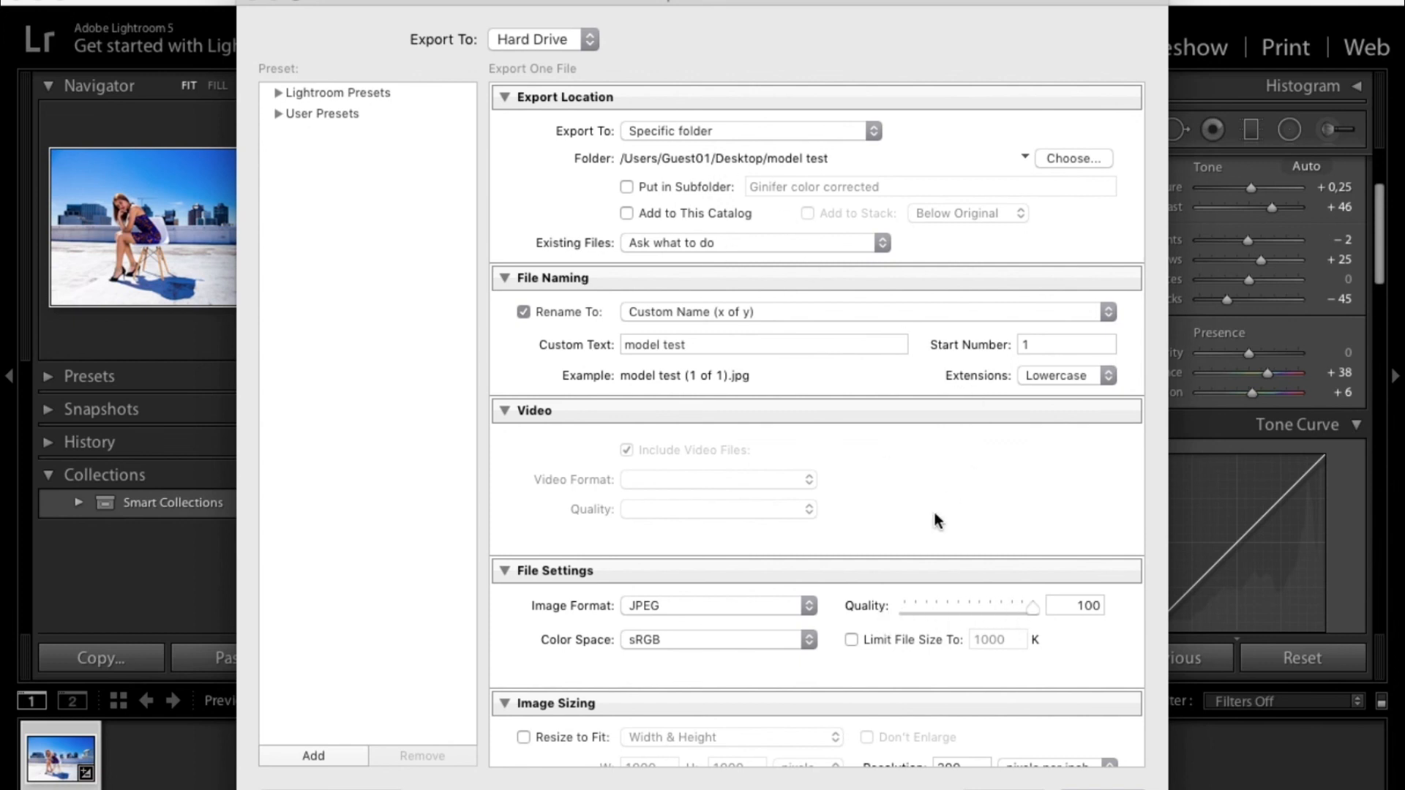
scroll(988, 640, down, 2)
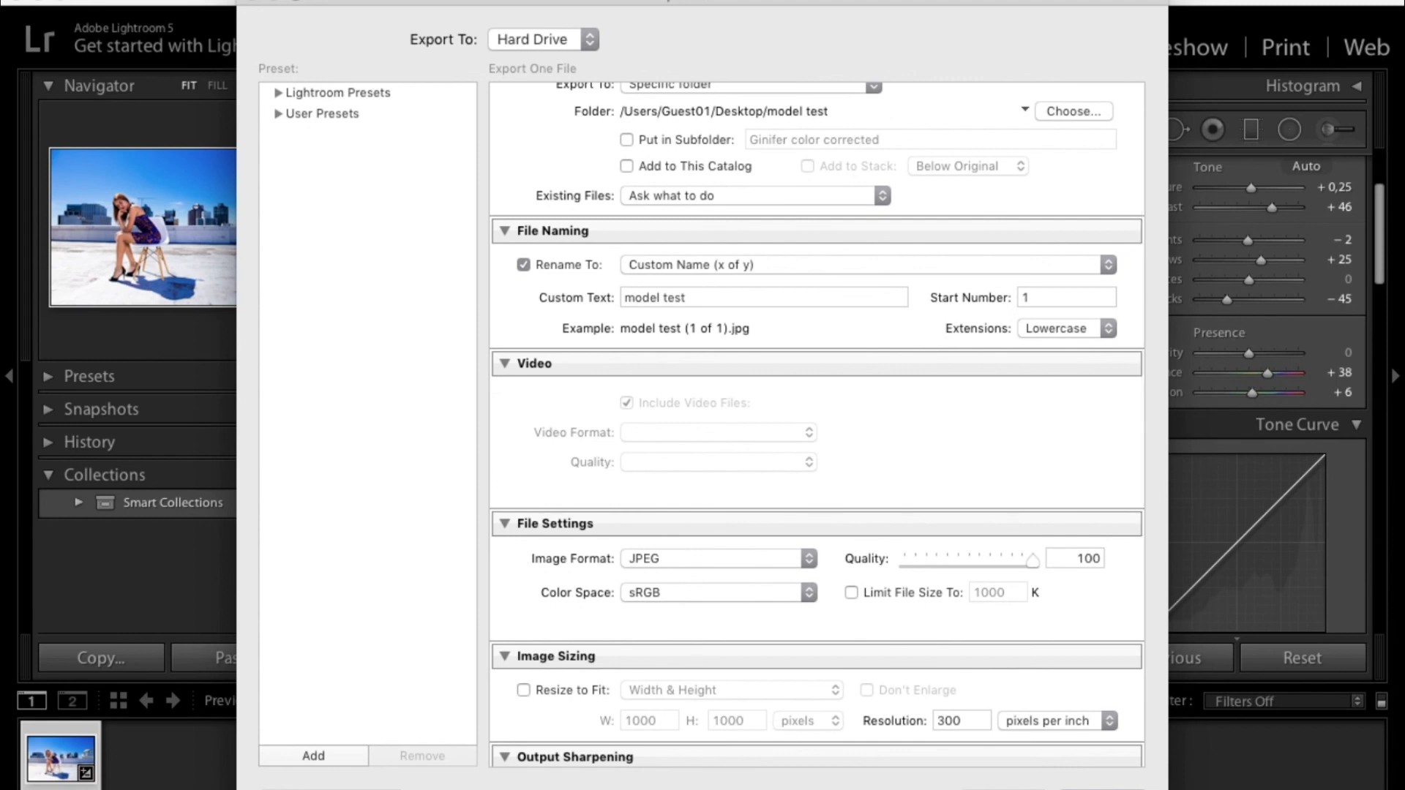
key(Return)
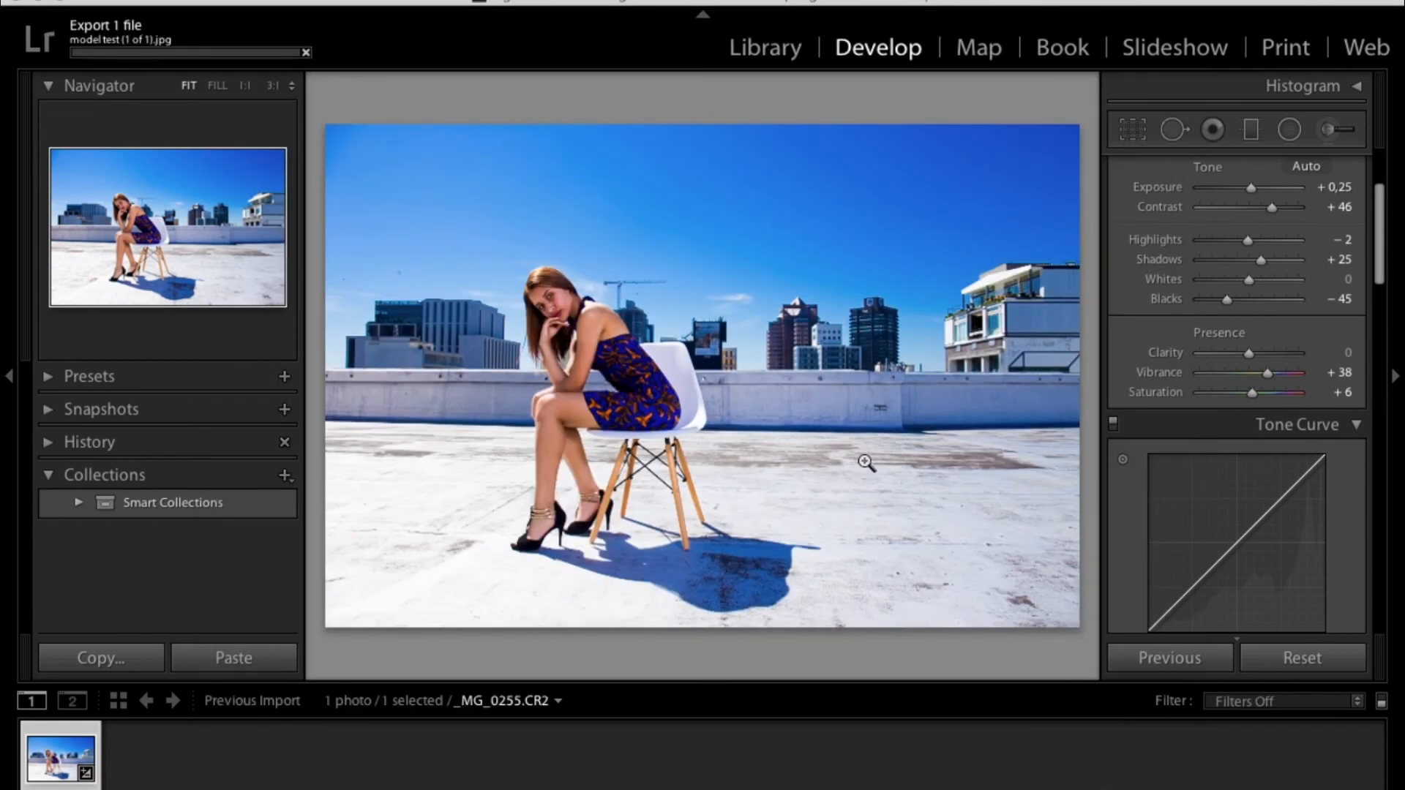